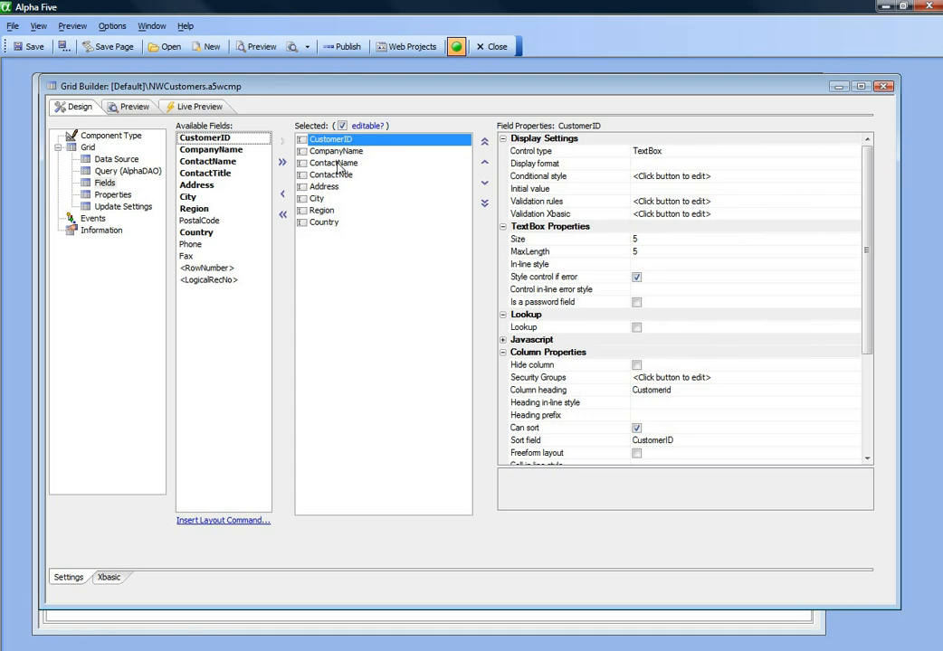
# Step: Open the Validation rules editor for the CompanyName field of the NWCustomers grid
pyautogui.click(344, 152)
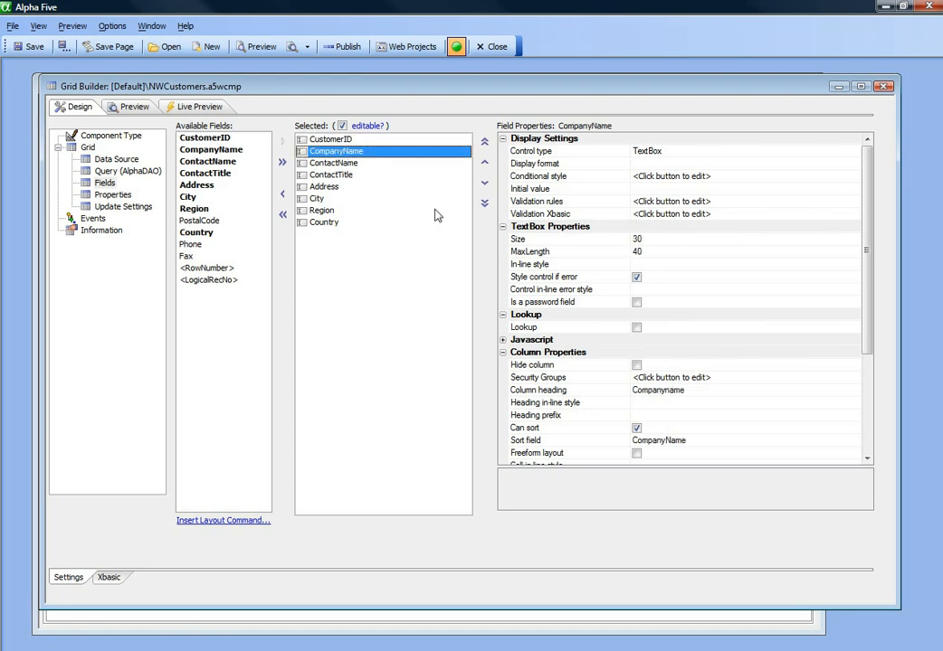
pyautogui.click(539, 203)
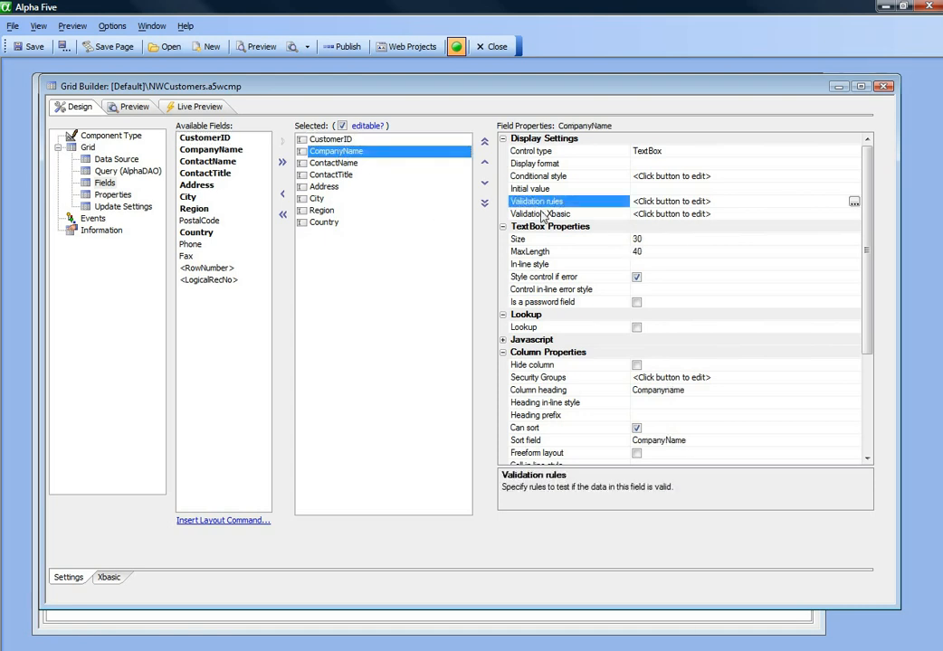
pyautogui.click(853, 201)
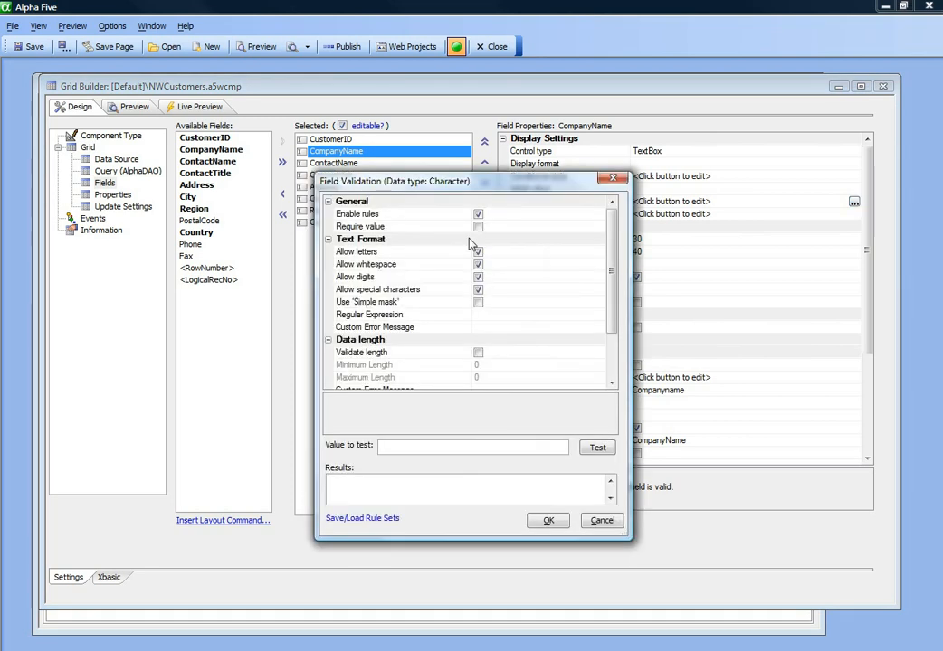
# Step: Require CompanyName with error message 'Company is required', then select ContactName's Validation rules
pyautogui.click(479, 228)
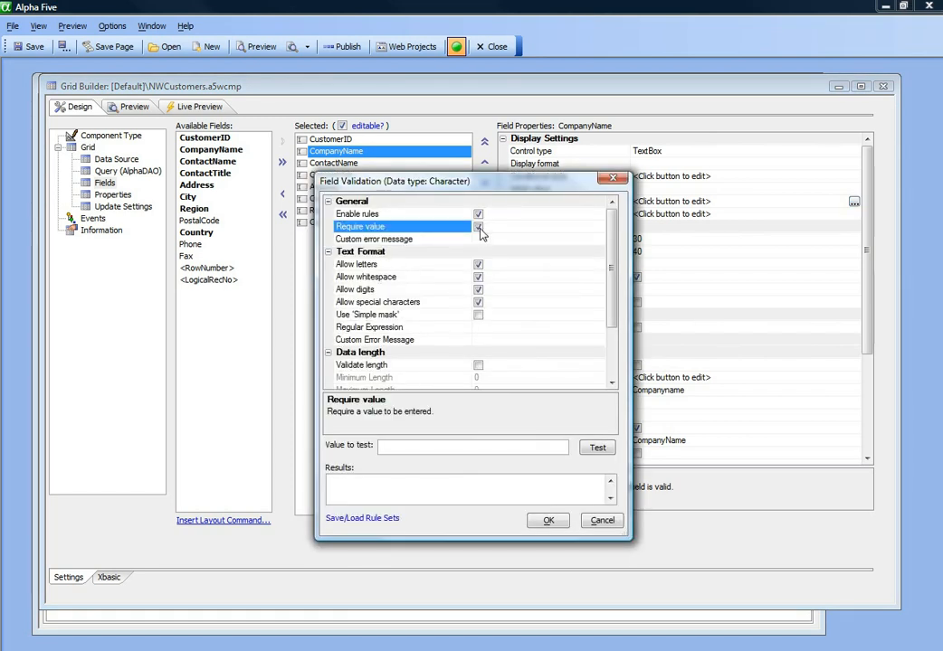
pyautogui.click(414, 240)
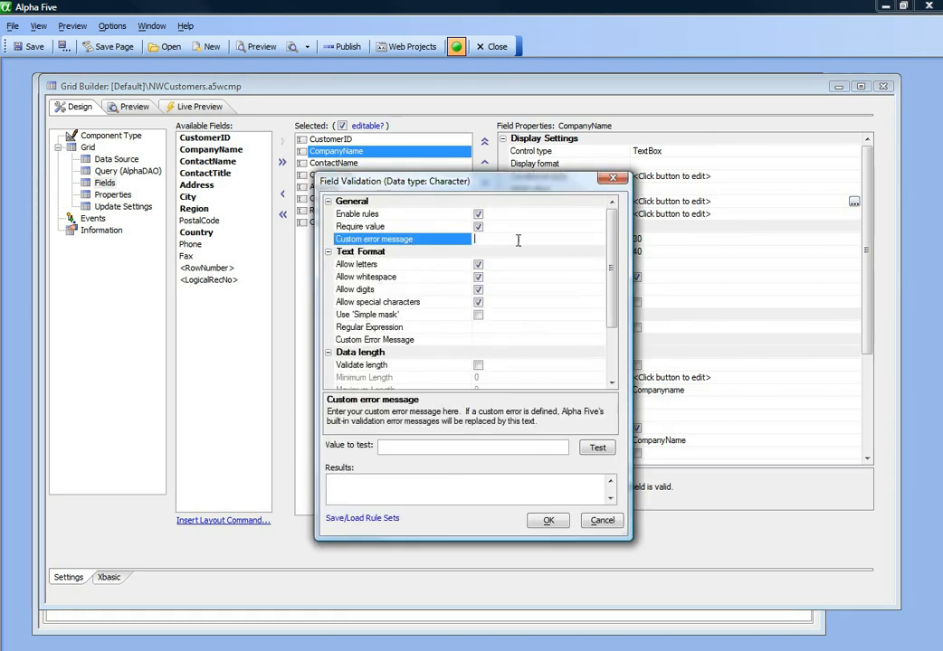
pyautogui.write('Company is required')
pyautogui.click(549, 522)
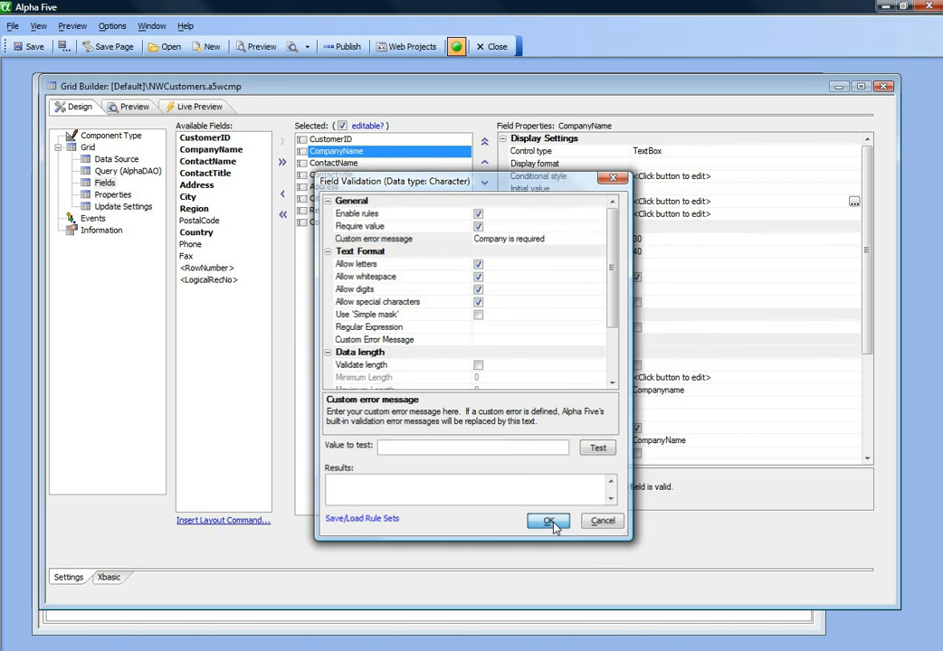
pyautogui.click(371, 163)
pyautogui.click(530, 203)
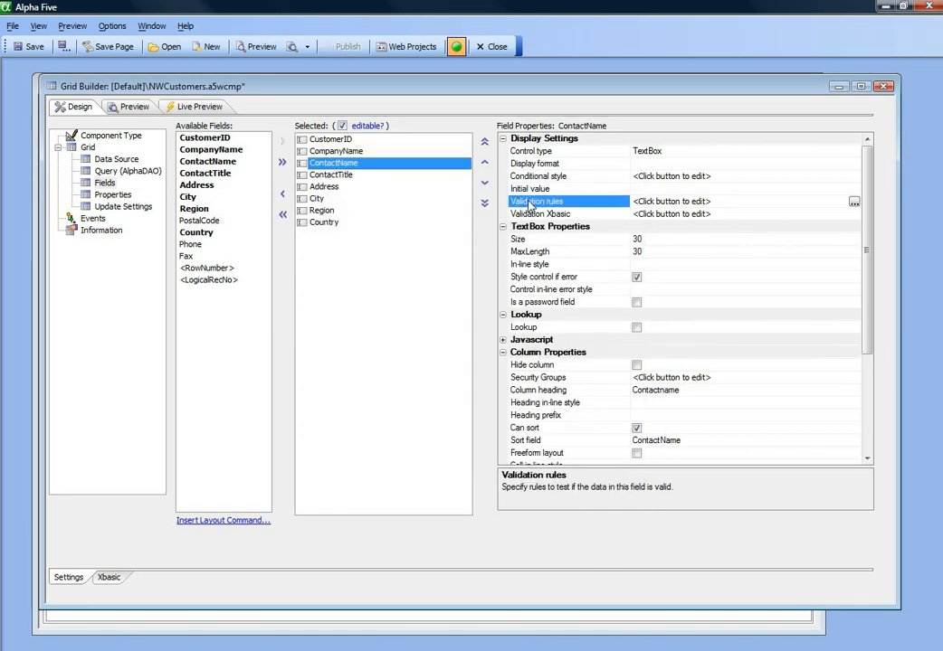
# Step: Make ContactName a required value with the custom error message 'Name is required'
pyautogui.click(853, 202)
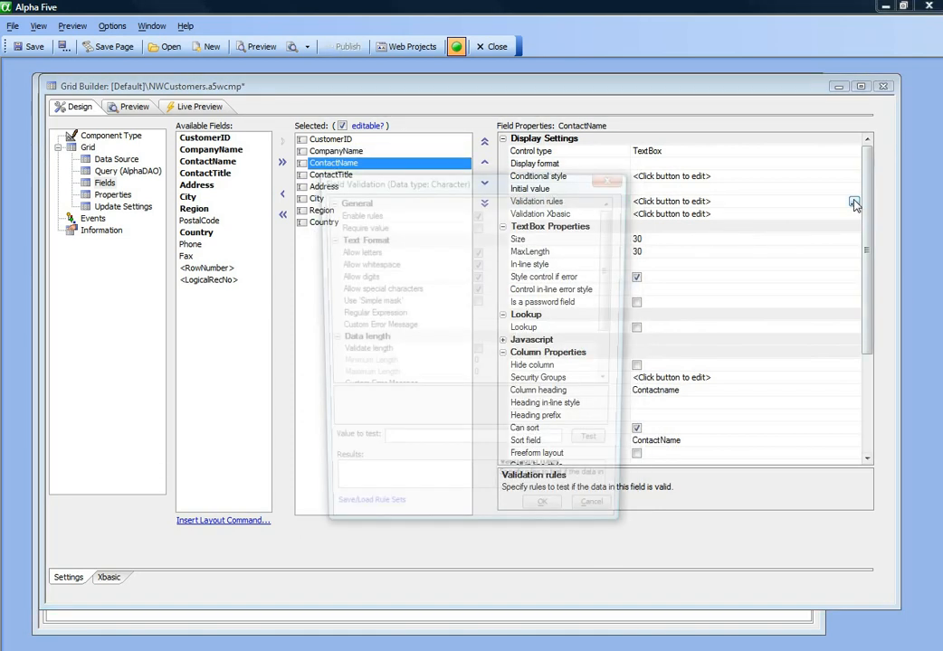
pyautogui.click(477, 227)
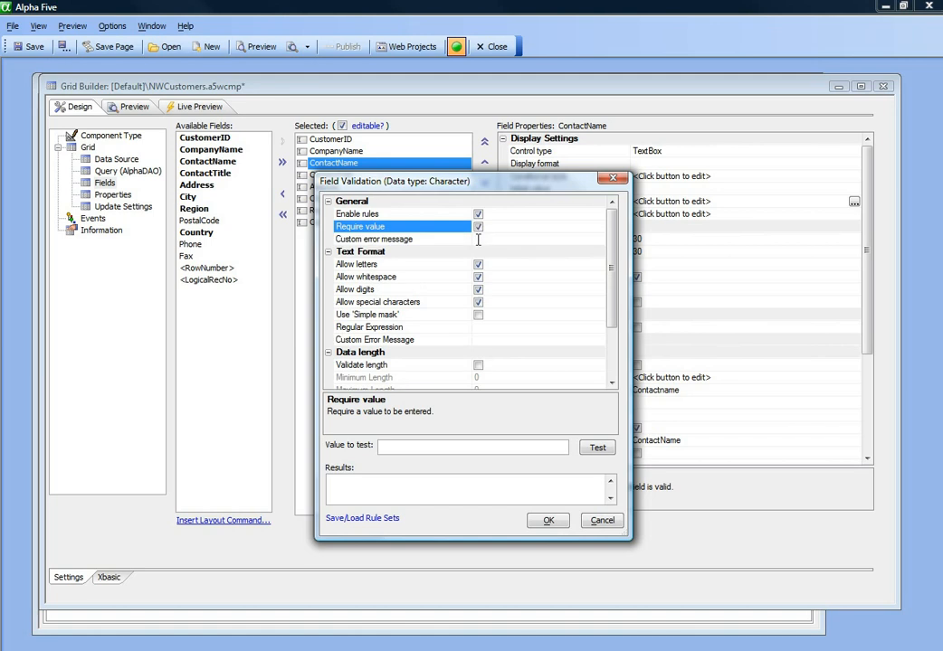
pyautogui.click(496, 240)
pyautogui.write('Name is required')
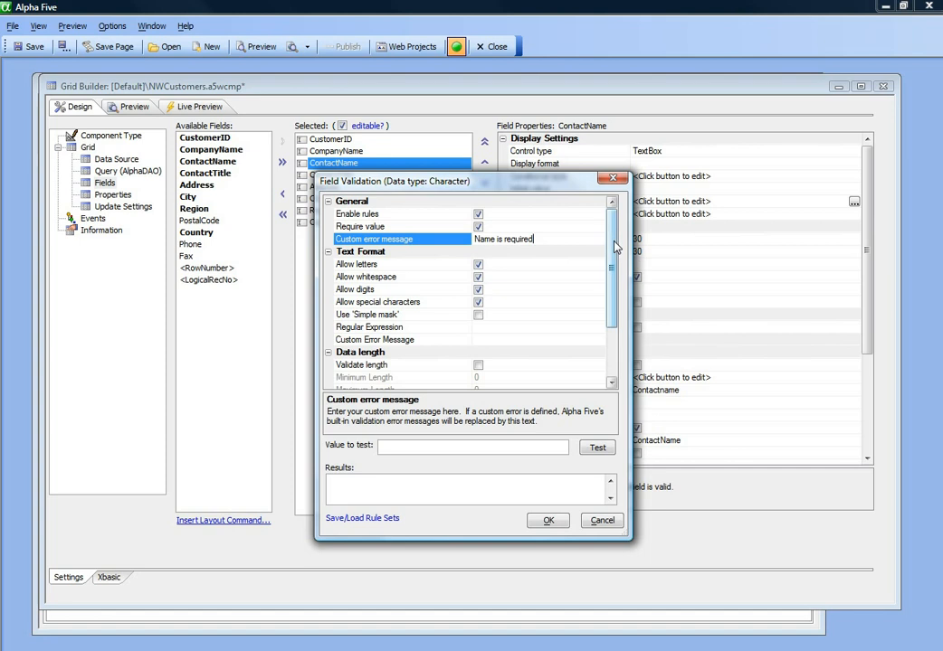
pyautogui.moveTo(615, 246)
pyautogui.mouseDown()
pyautogui.moveTo(615, 301)
pyautogui.moveTo(612, 235)
pyautogui.moveTo(615, 285)
pyautogui.moveTo(614, 257)
pyautogui.mouseUp()
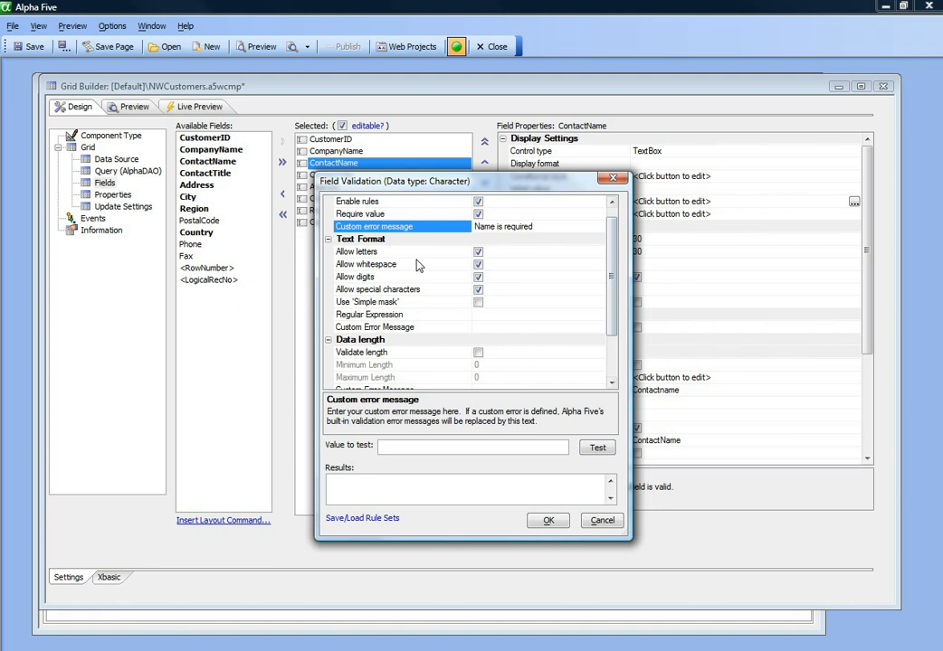
pyautogui.click(548, 522)
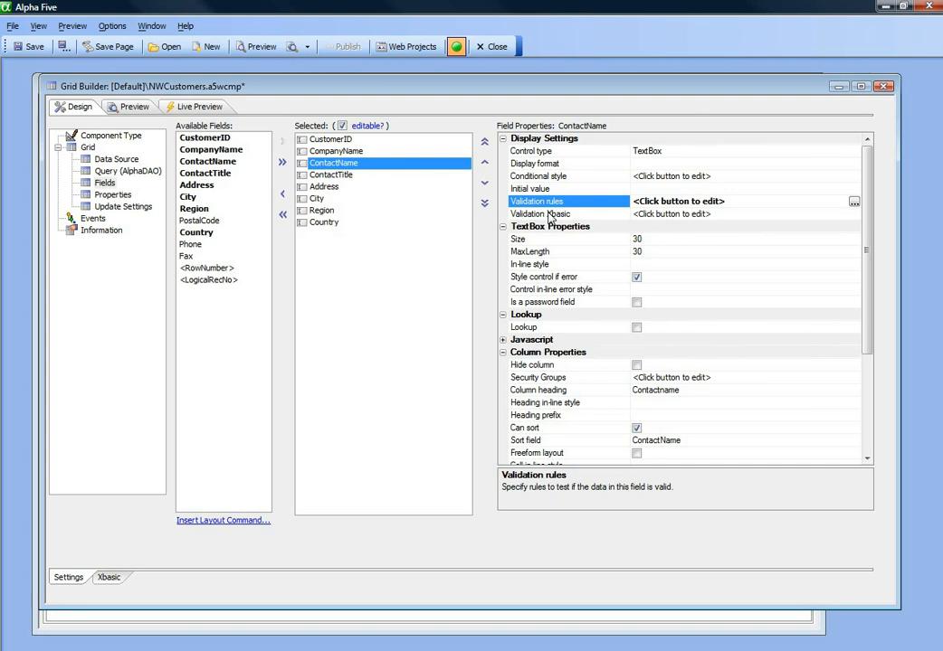
# Step: Open City's Validation Xbasic code in an enlarged editor and uncomment the sample if block
pyautogui.click(319, 200)
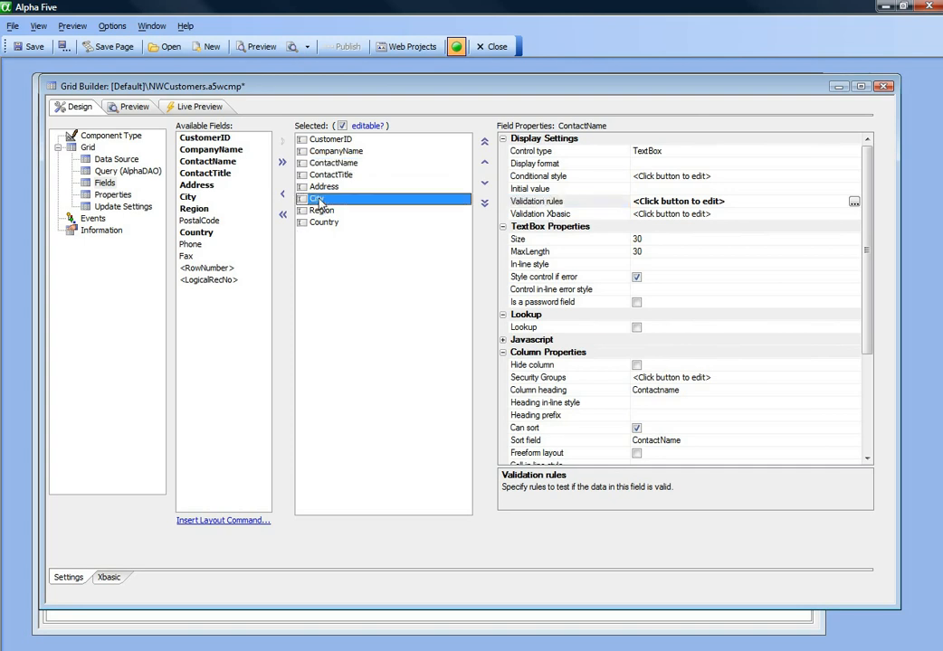
pyautogui.click(553, 214)
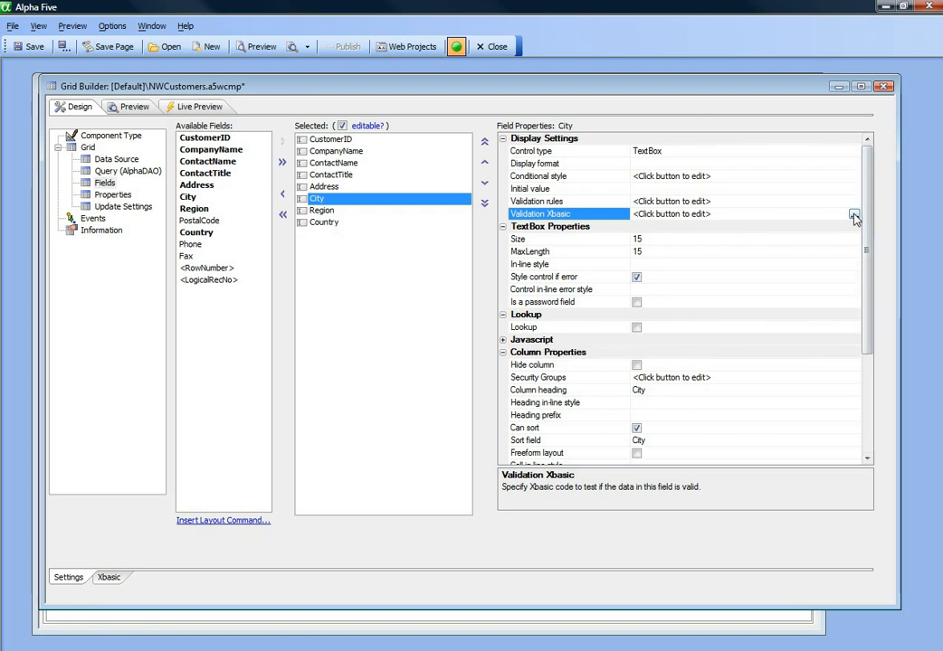
pyautogui.click(853, 216)
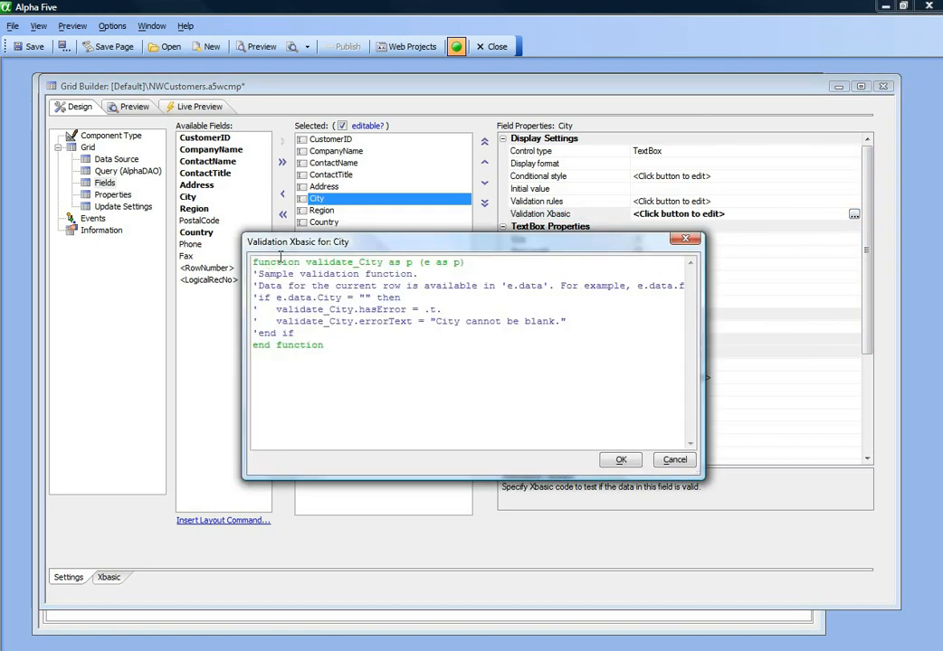
pyautogui.moveTo(280, 243); pyautogui.dragTo(180, 160)
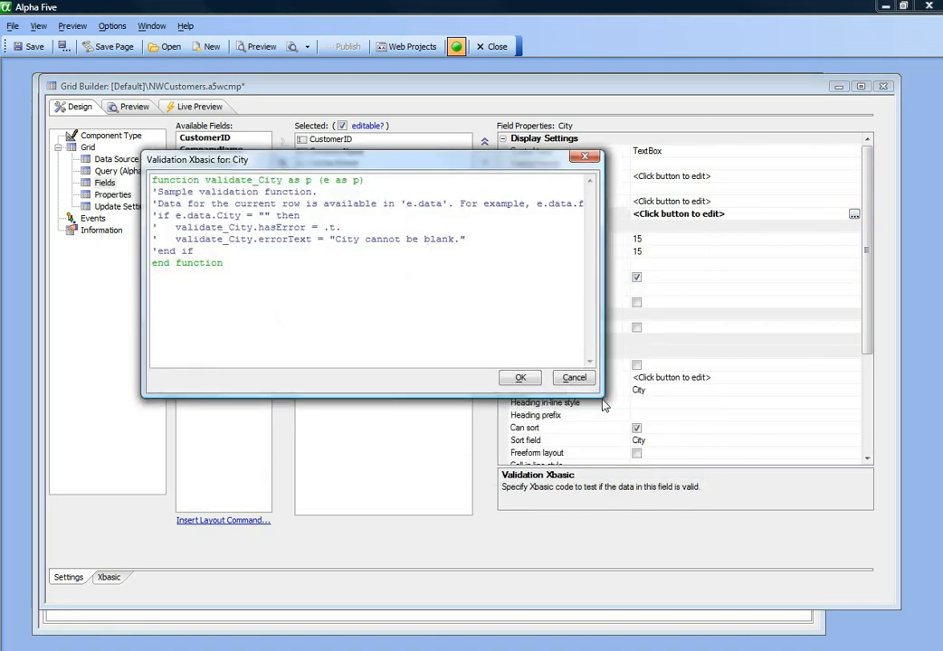
pyautogui.moveTo(601, 396); pyautogui.dragTo(783, 568)
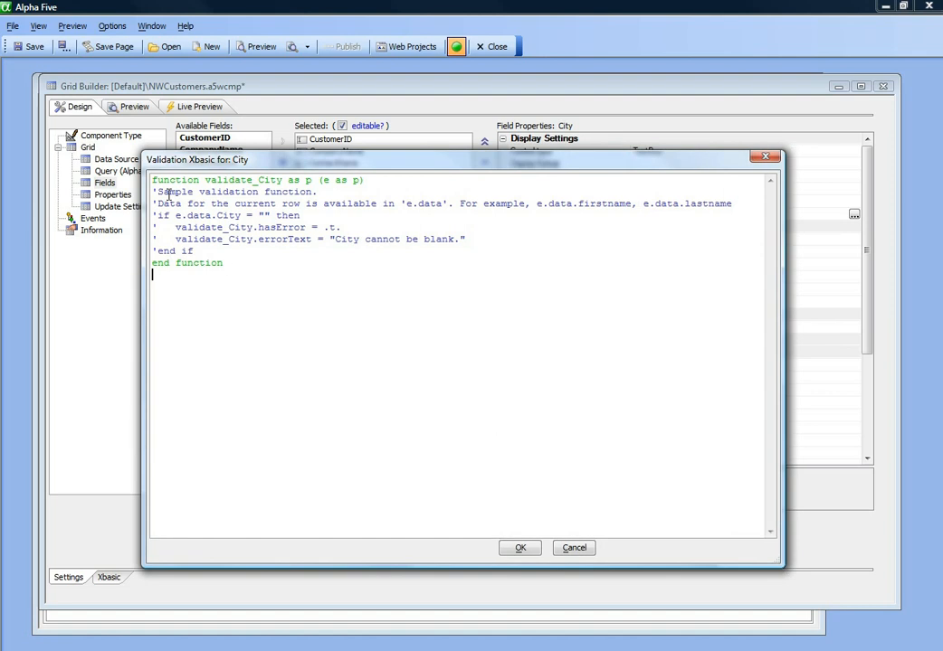
pyautogui.click(153, 217)
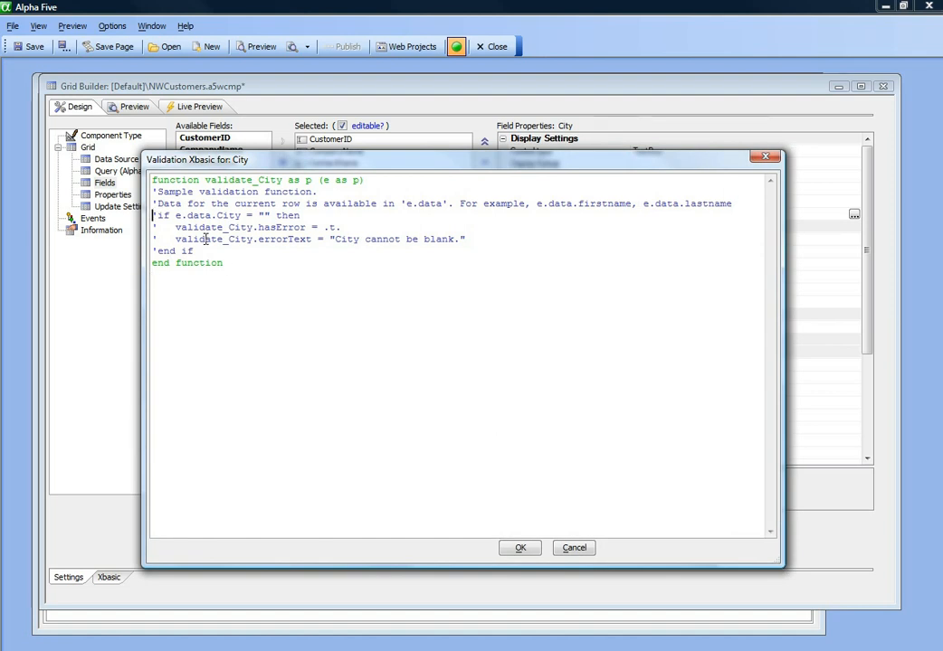
pyautogui.press('Delete')
pyautogui.press('Down')
pyautogui.press('Delete')
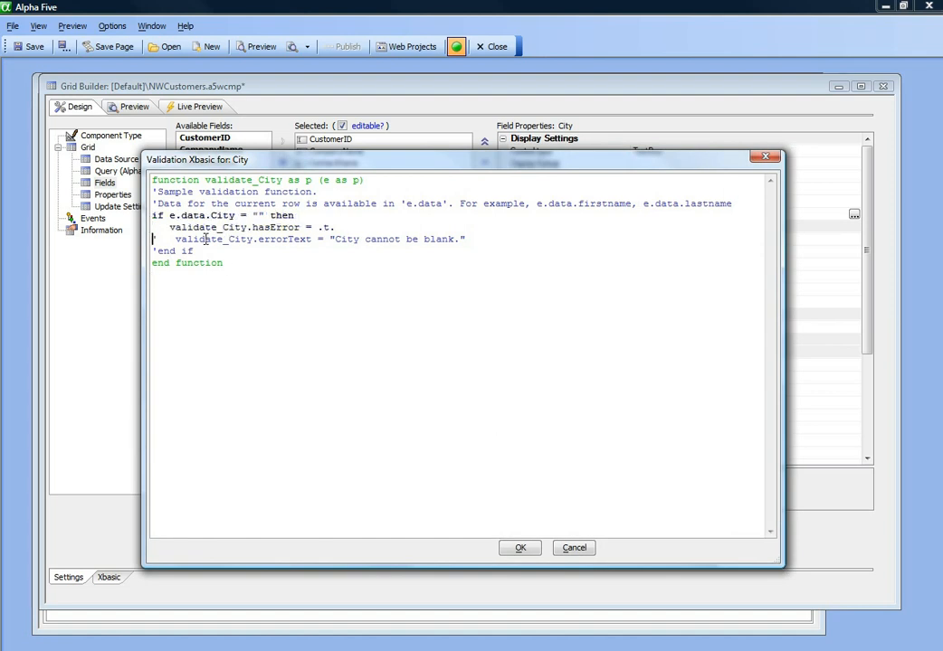
pyautogui.press('Delete')
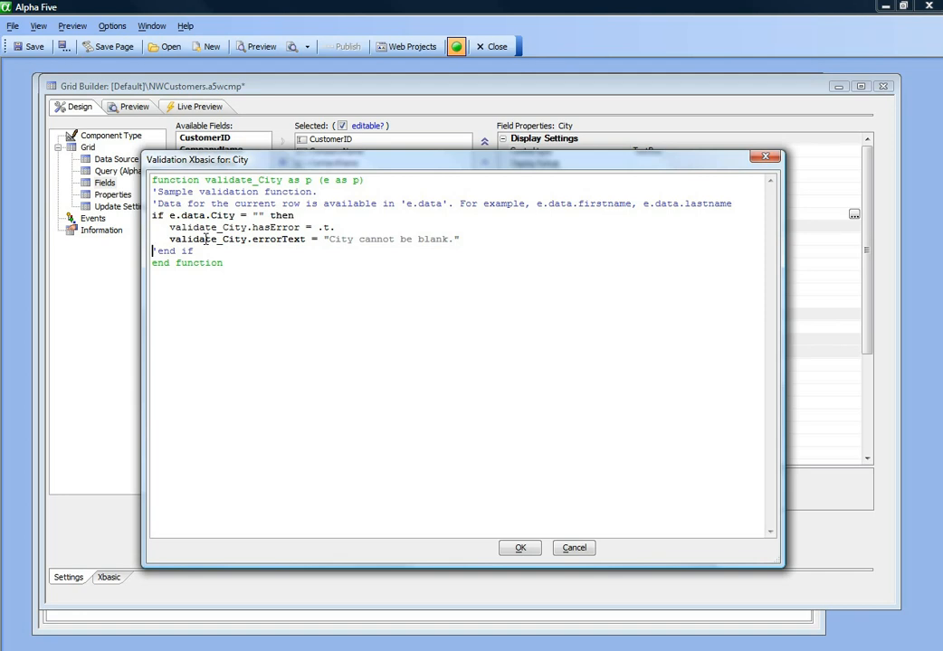
pyautogui.press('Delete')
# Step: Make the City test check "Boston" with error text 'City cannot be Boston.' and confirm
pyautogui.write('Boson')
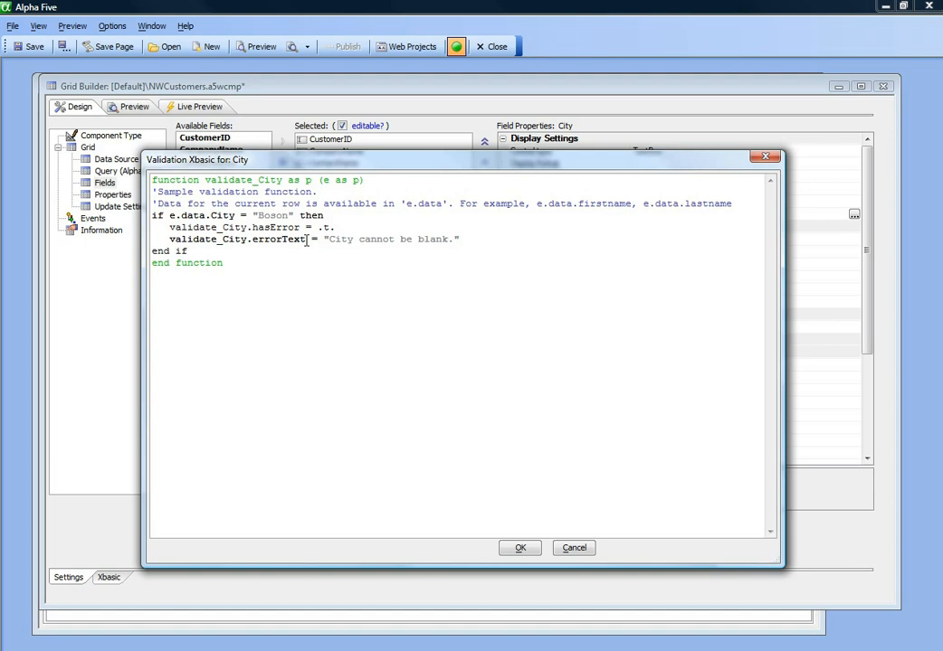
pyautogui.press('Left')
pyautogui.press('Left')
pyautogui.write('t')
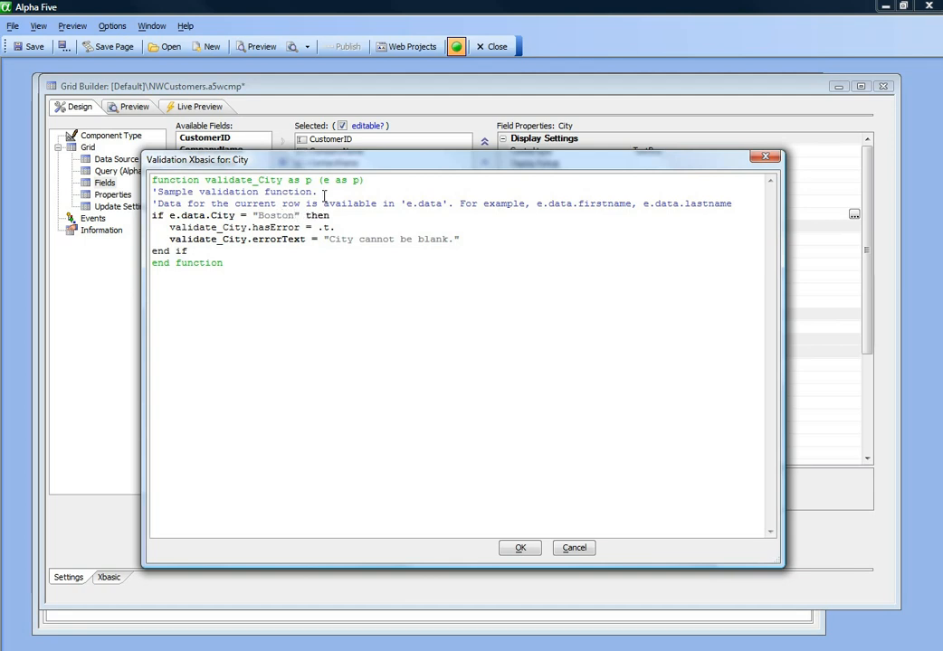
pyautogui.moveTo(279, 227); pyautogui.dragTo(272, 228)
pyautogui.moveTo(416, 239); pyautogui.dragTo(450, 238)
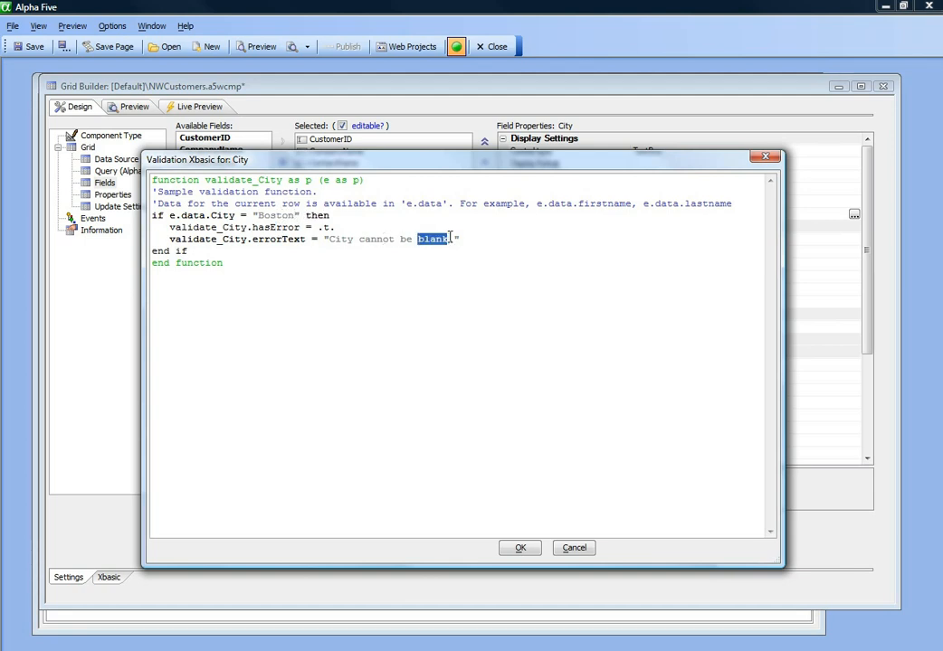
pyautogui.write('Boston.')
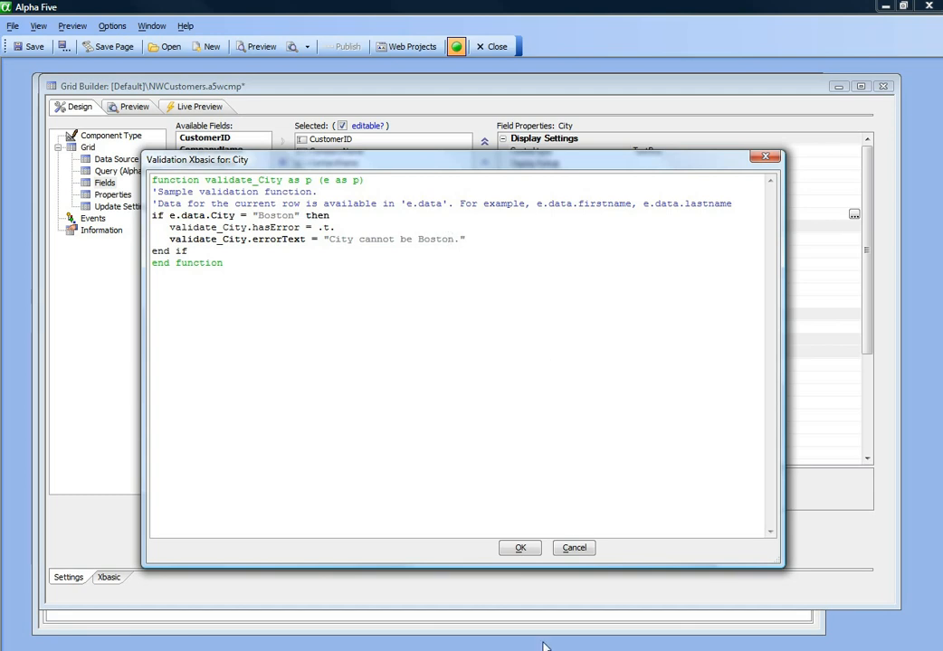
pyautogui.click(520, 549)
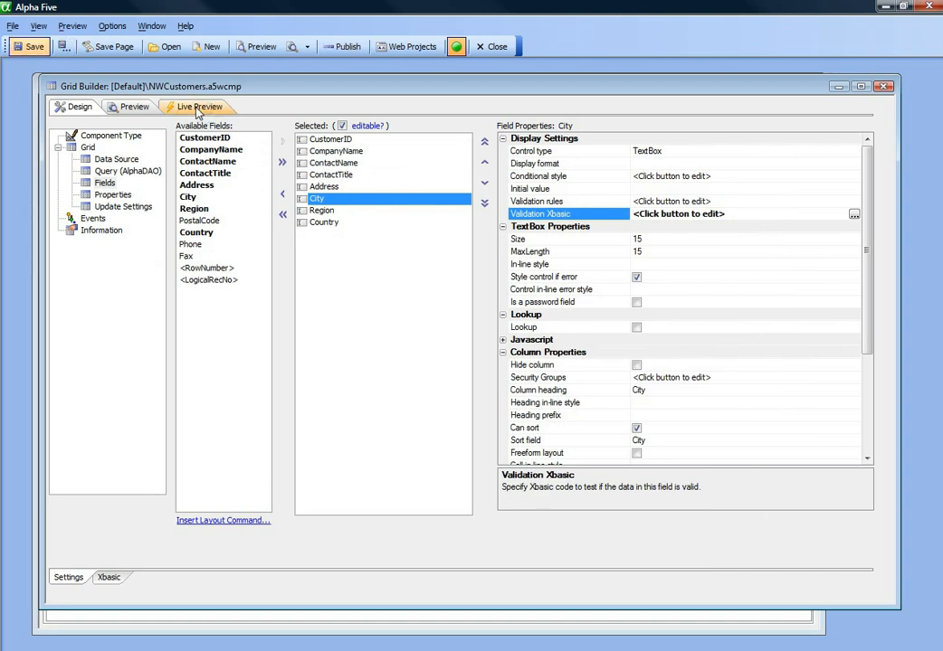
# Step: In Live Preview, clear ANATR's contact name and ANTON's company name, and set BLONP's city to Boston
pyautogui.click(198, 109)
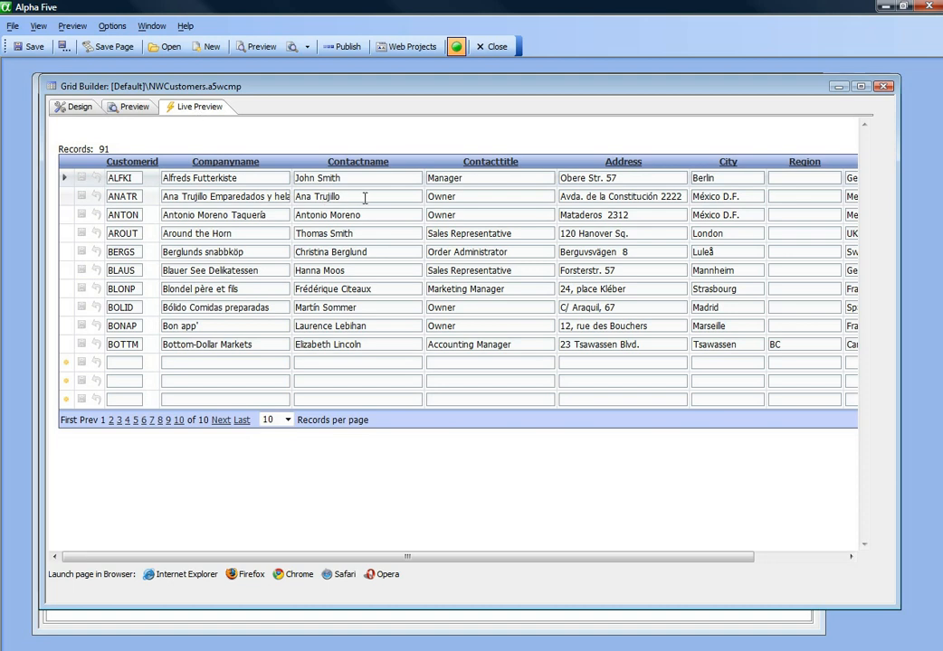
pyautogui.click(365, 199)
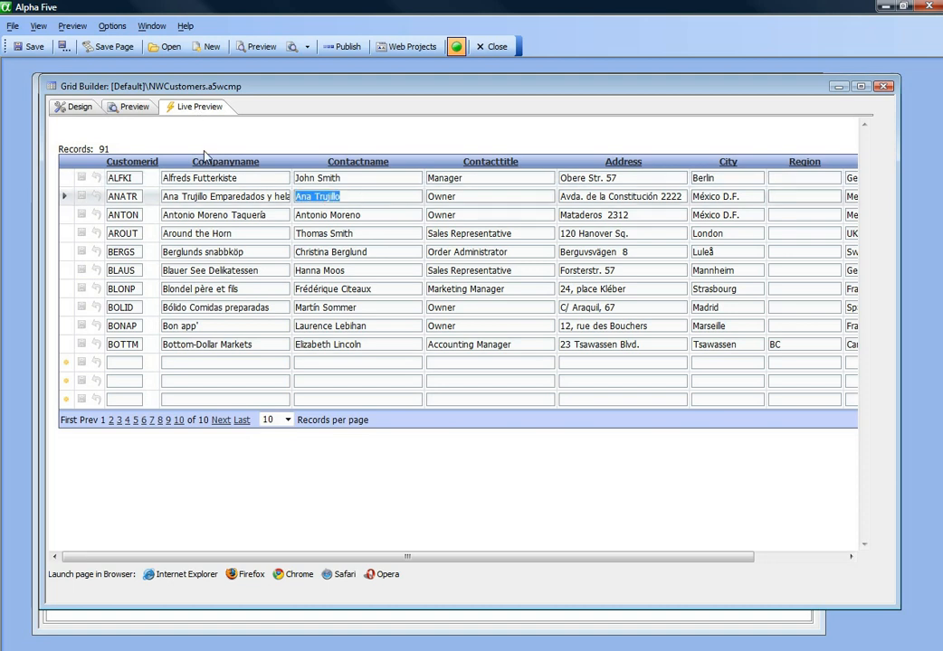
pyautogui.press('Delete')
pyautogui.click(222, 214)
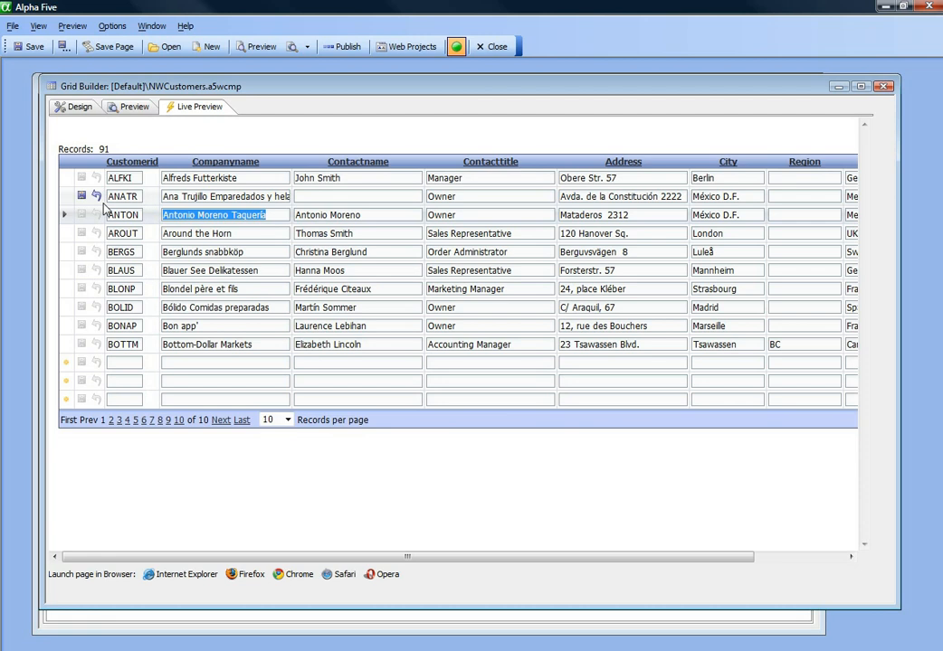
pyautogui.press('Delete')
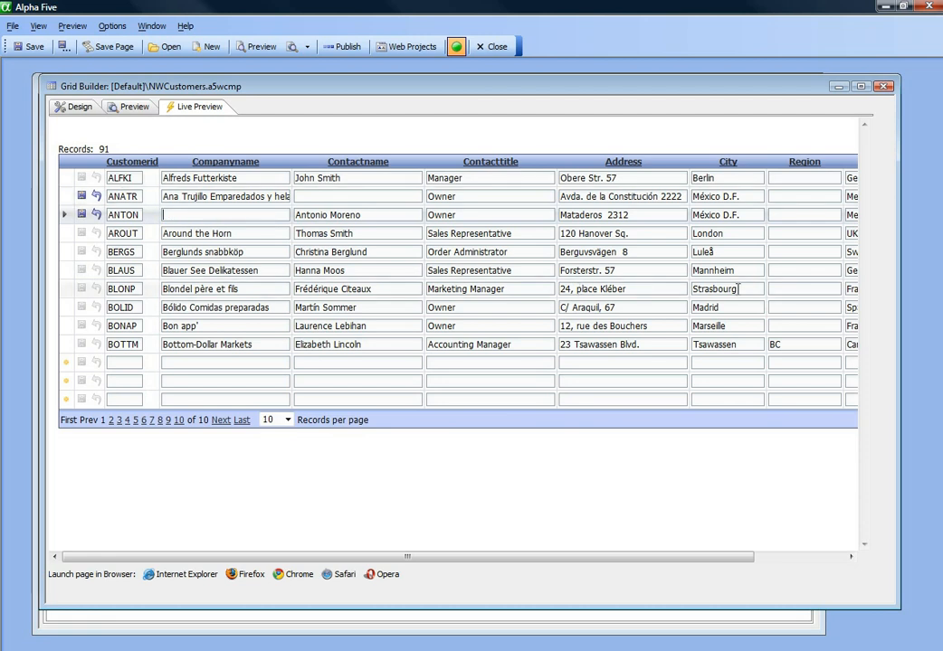
pyautogui.click(738, 288)
pyautogui.write('B')
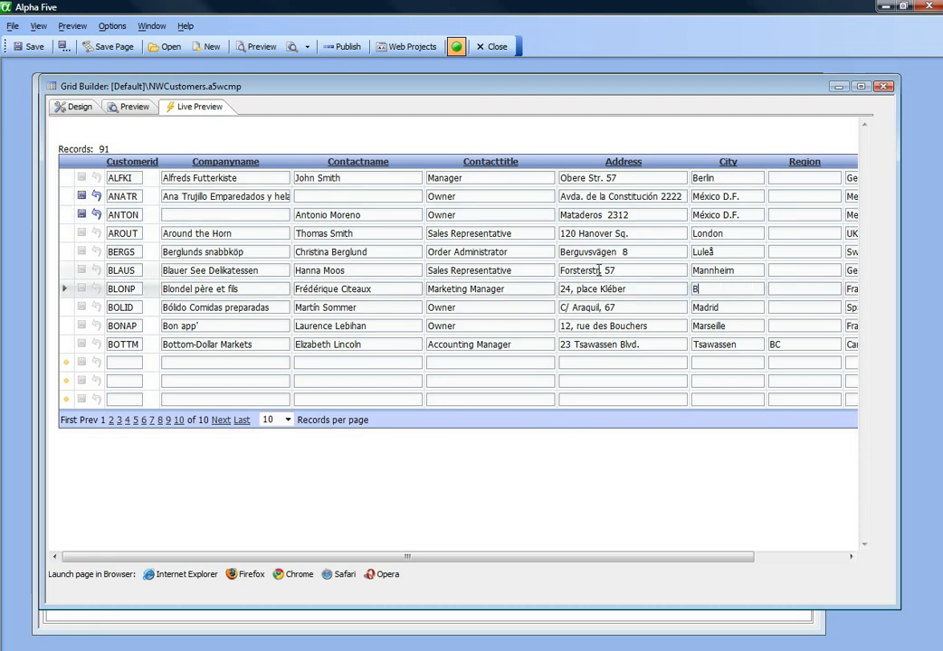
pyautogui.write('oston')
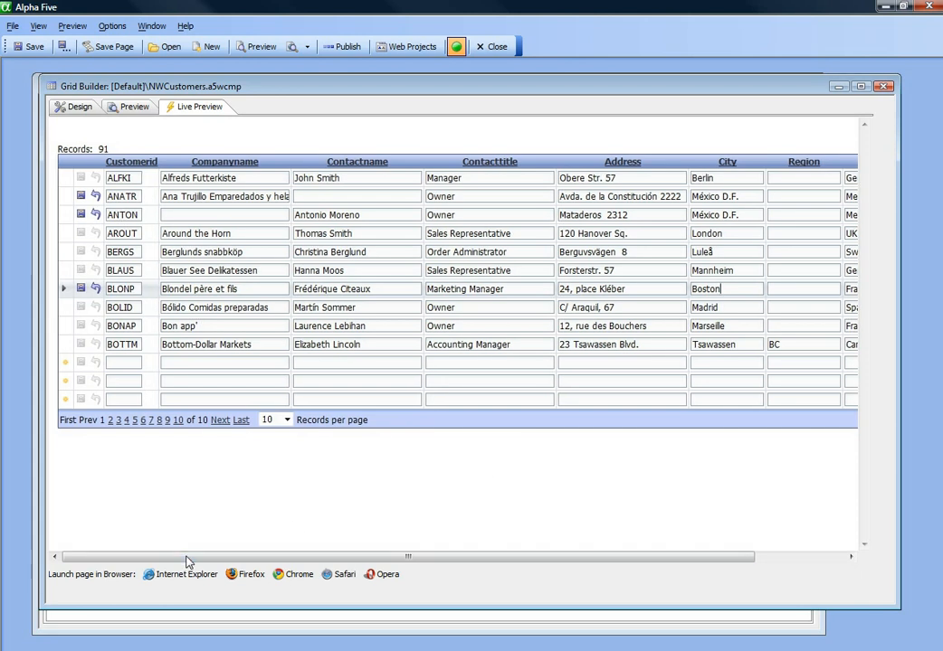
pyautogui.moveTo(187, 558); pyautogui.dragTo(276, 559)
# Step: Submit the edits, read the three red error flags, and start replacing BLONP's Boston city
pyautogui.click(819, 422)
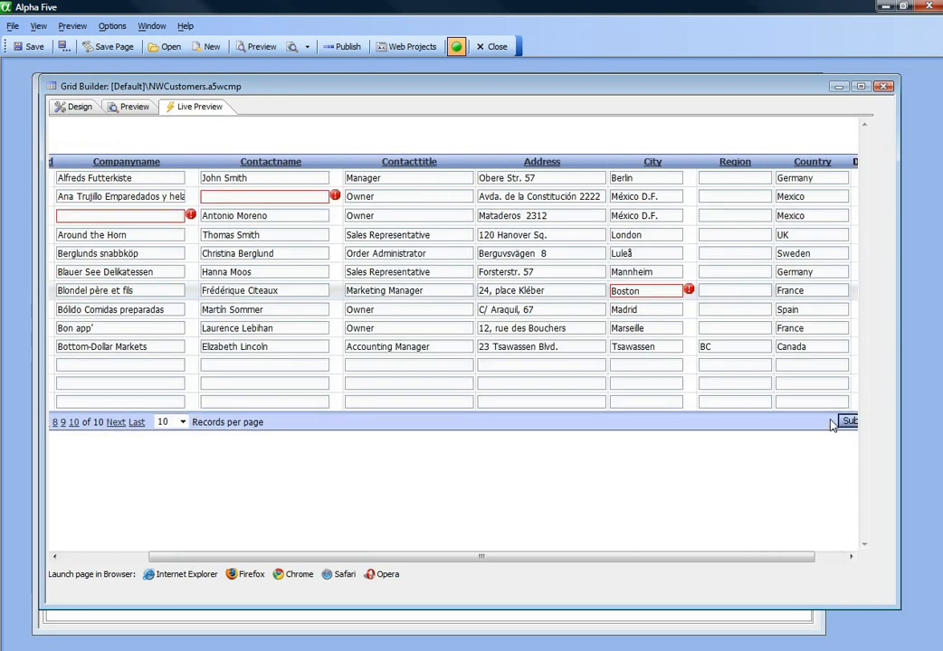
pyautogui.moveTo(351, 561); pyautogui.dragTo(265, 608)
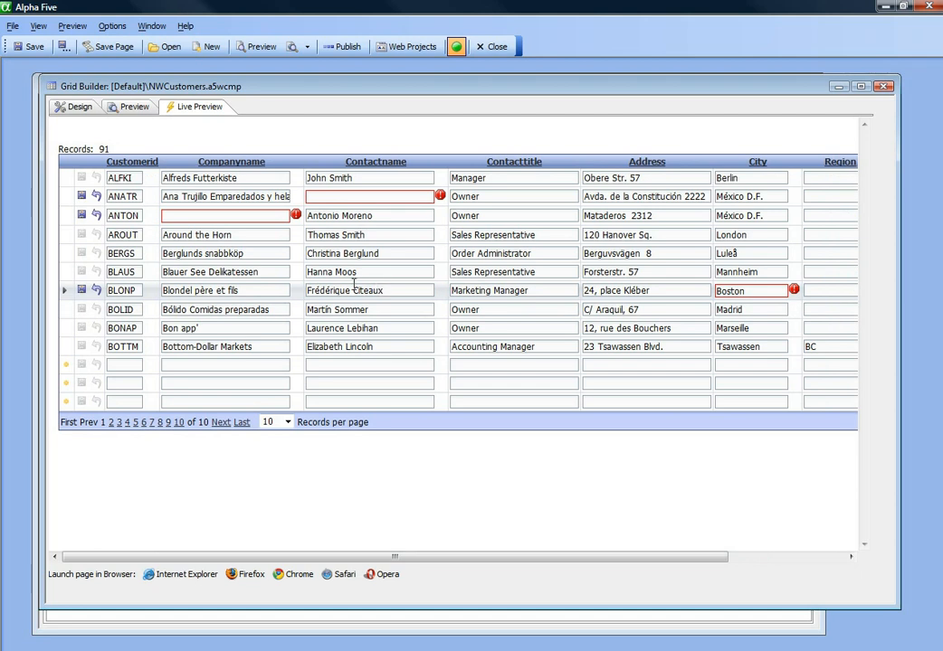
pyautogui.moveTo(296, 219)
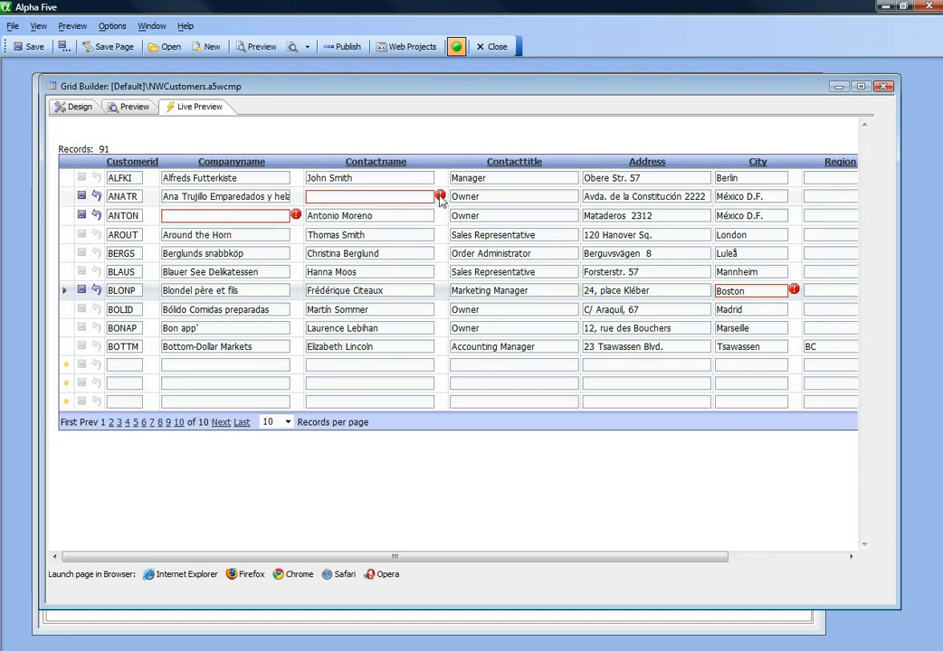
pyautogui.moveTo(441, 198)
pyautogui.moveTo(794, 291)
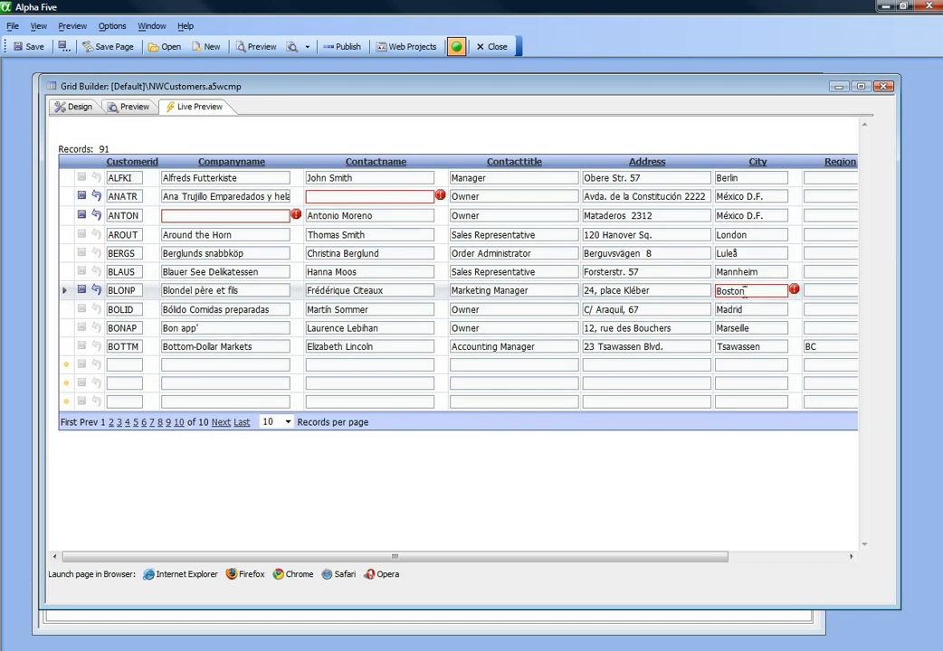
pyautogui.moveTo(744, 292); pyautogui.dragTo(654, 282)
pyautogui.write('B')
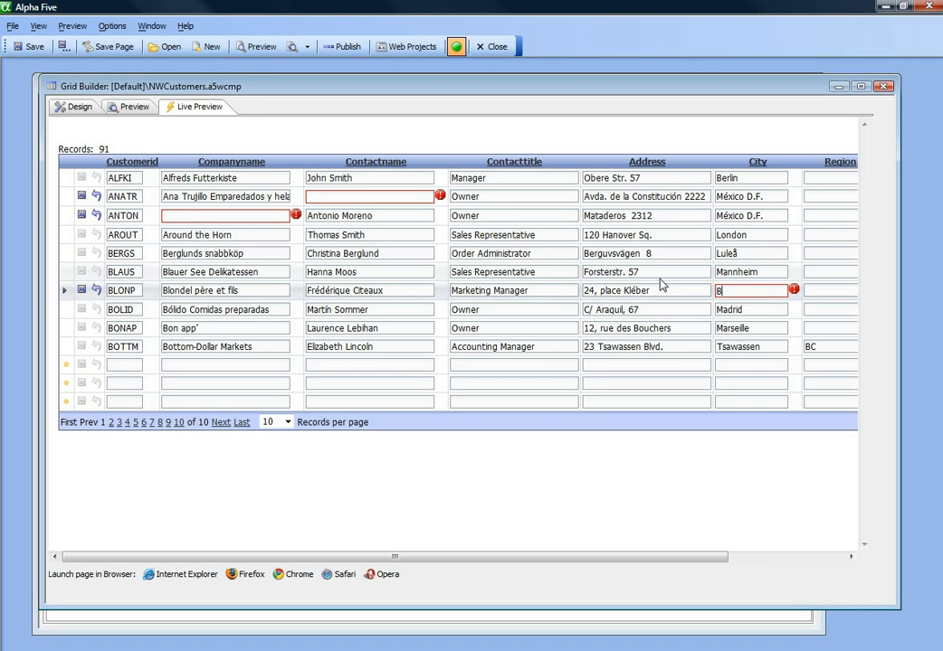
pyautogui.write('righton')
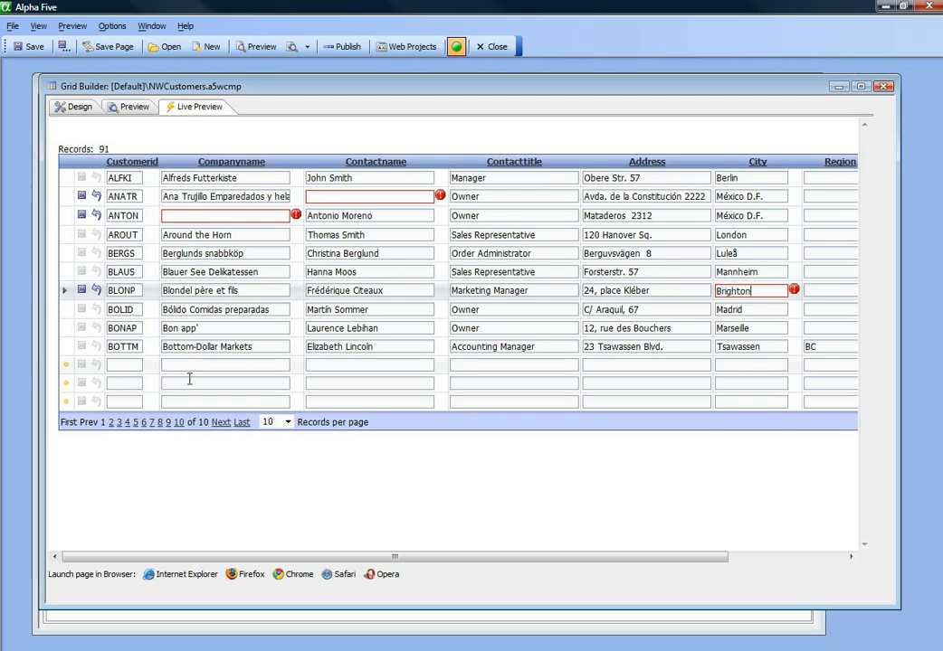
# Step: Set BLONP's city to Brighton, enter ANATR's contact name, set ANTON's company to Alpha, and resubmit
pyautogui.click(81, 291)
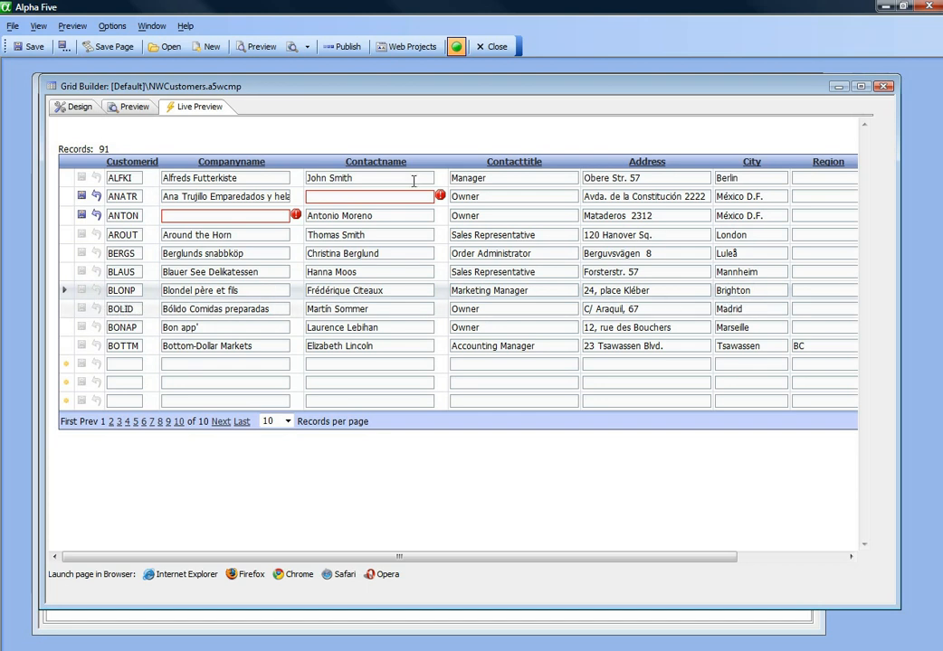
pyautogui.click(340, 196)
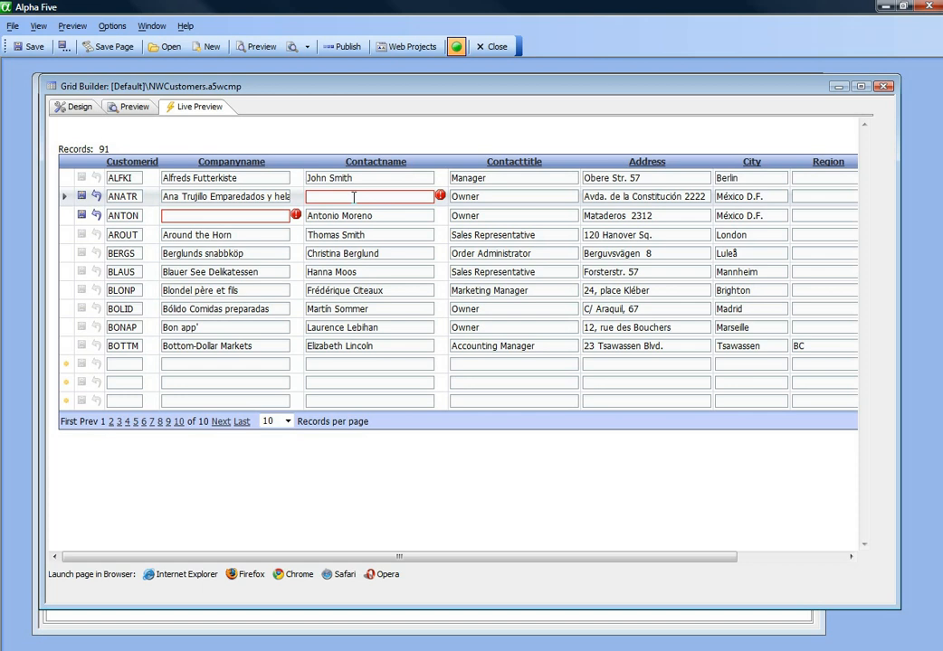
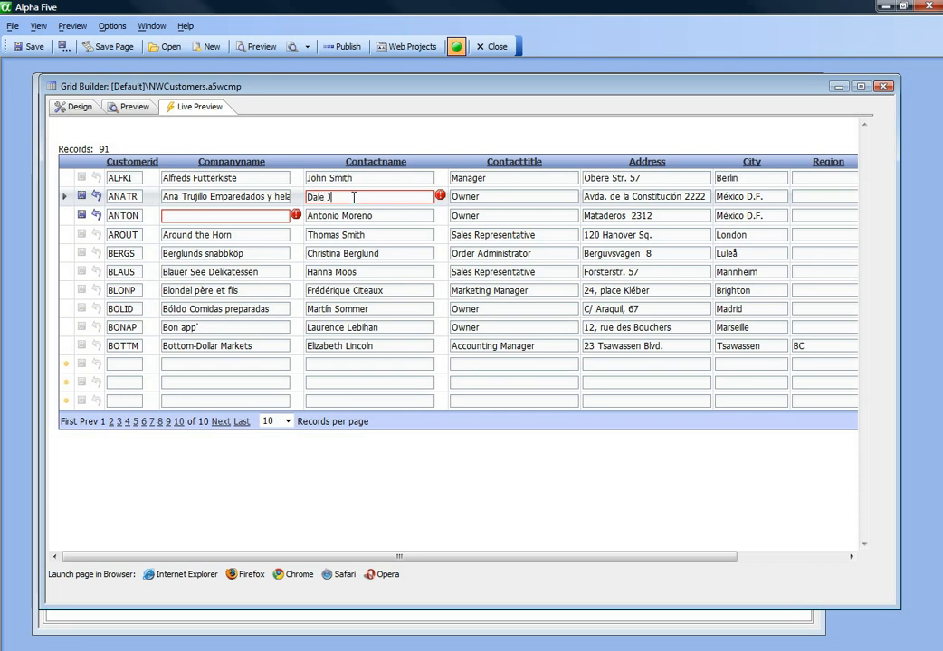
pyautogui.click(226, 214)
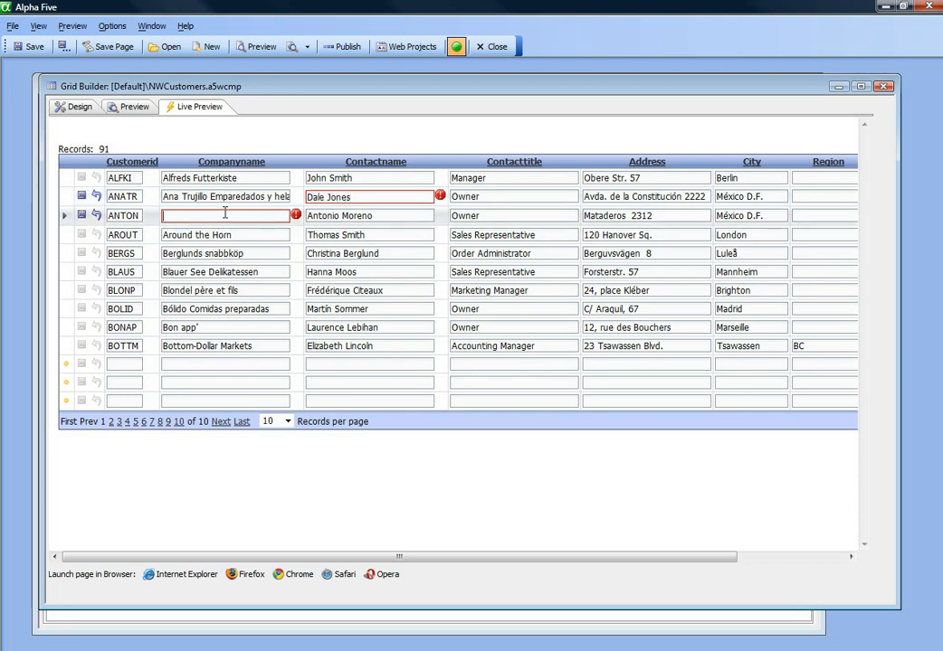
pyautogui.write('Alpha')
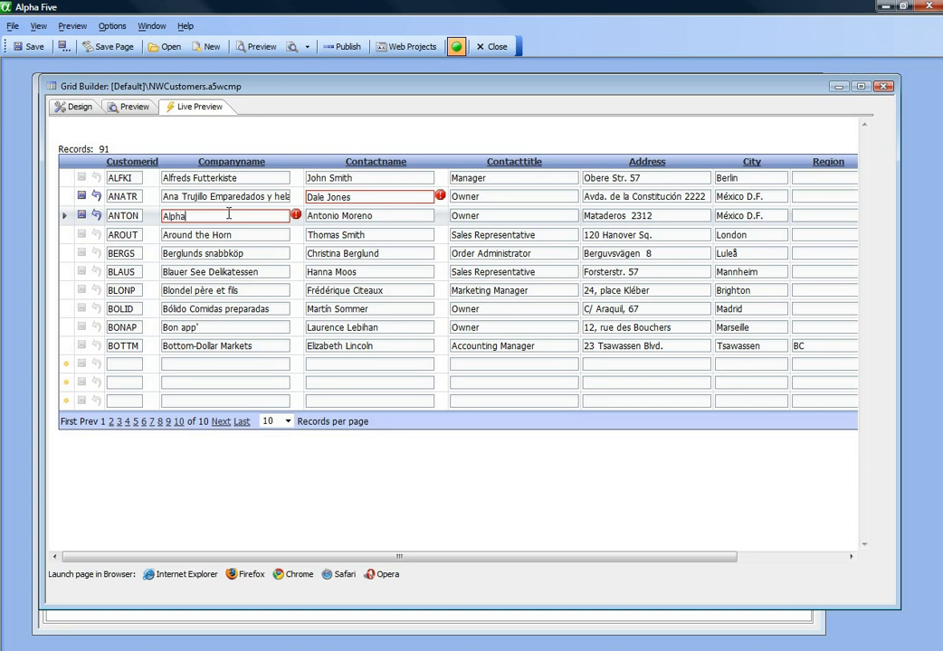
pyautogui.moveTo(329, 556); pyautogui.dragTo(279, 555)
pyautogui.click(823, 421)
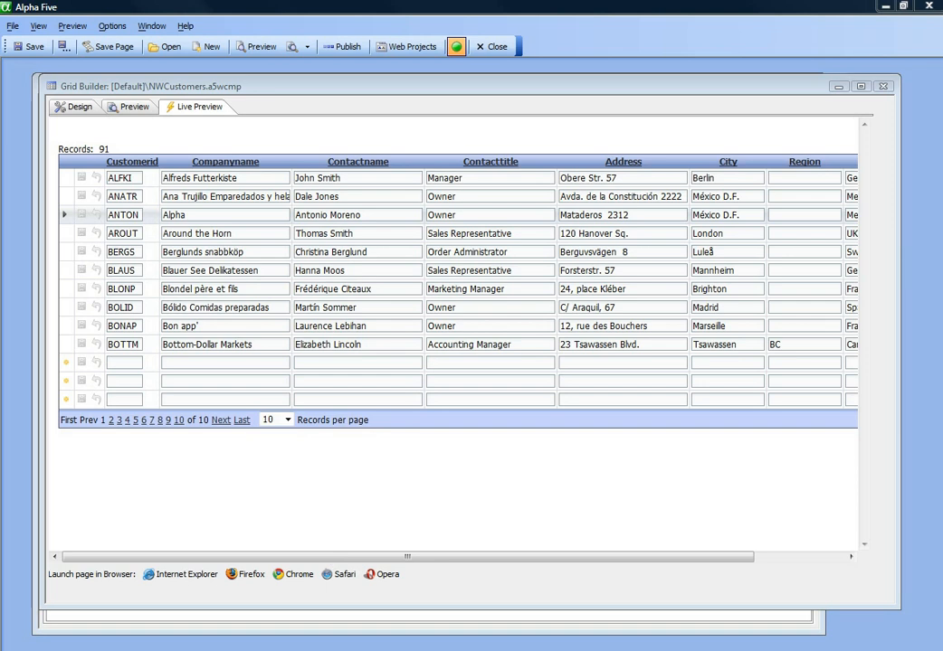
# Step: Close the grid builder and open Field Rules for the AlphaSports customer table
pyautogui.doubleClick(52, 87)
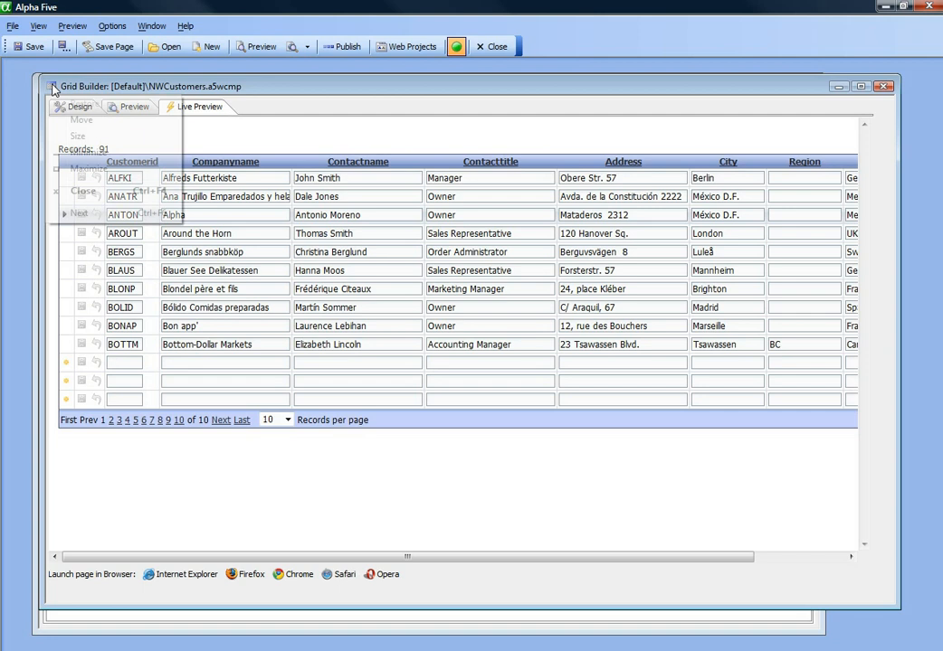
pyautogui.click(71, 88)
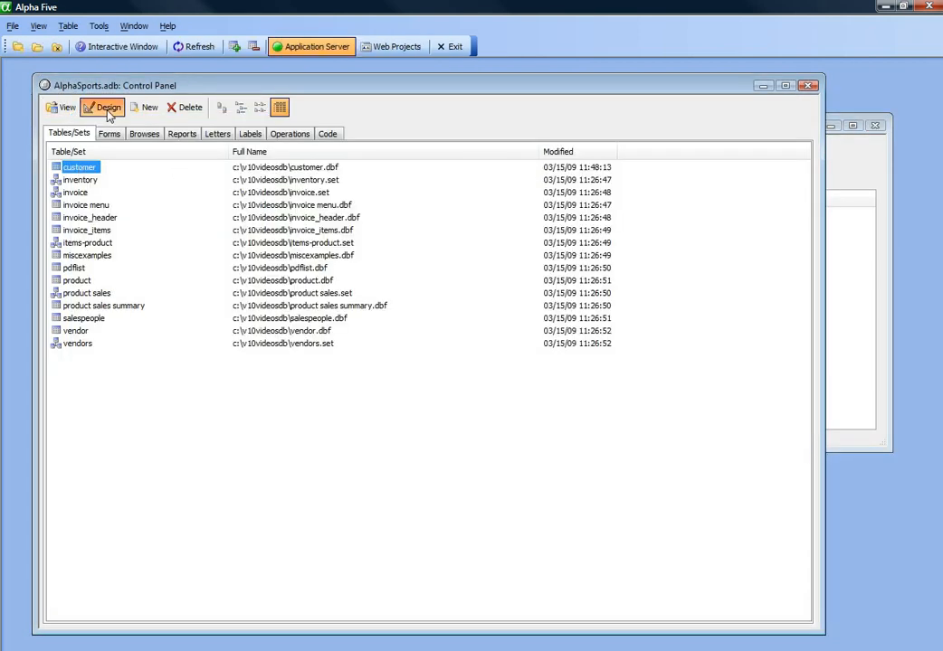
pyautogui.click(108, 108)
pyautogui.click(128, 142)
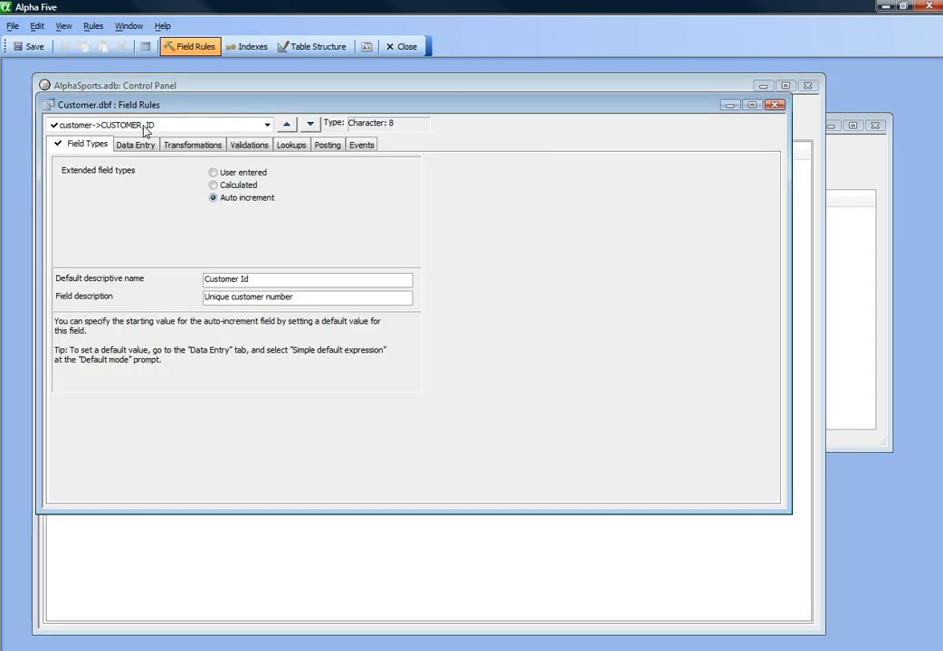
# Step: Set the Data Entry Required rule to Always required for FIRSTNAME and LASTNAME
pyautogui.click(149, 126)
pyautogui.click(109, 151)
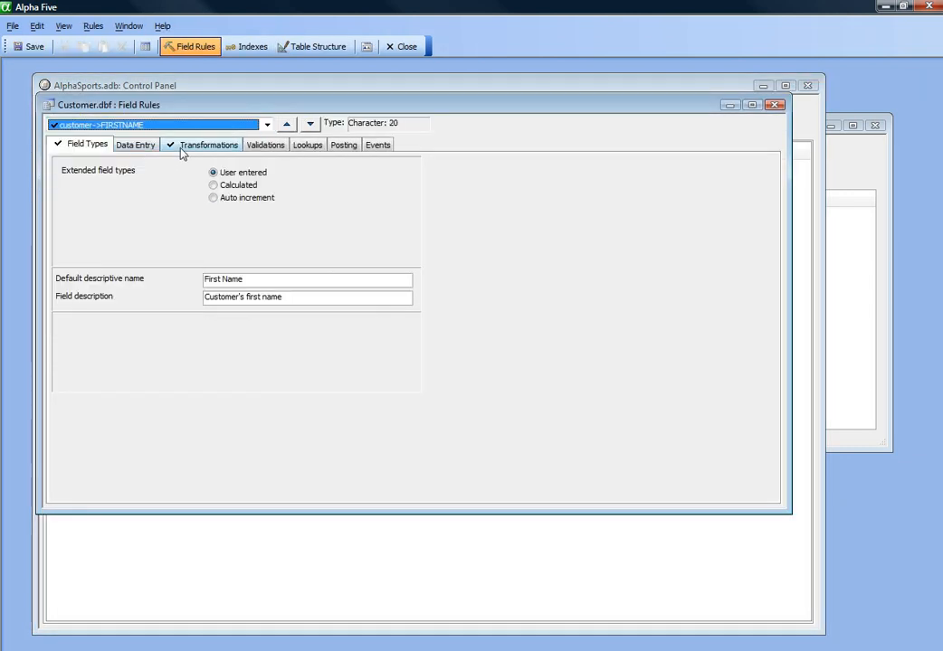
pyautogui.click(135, 146)
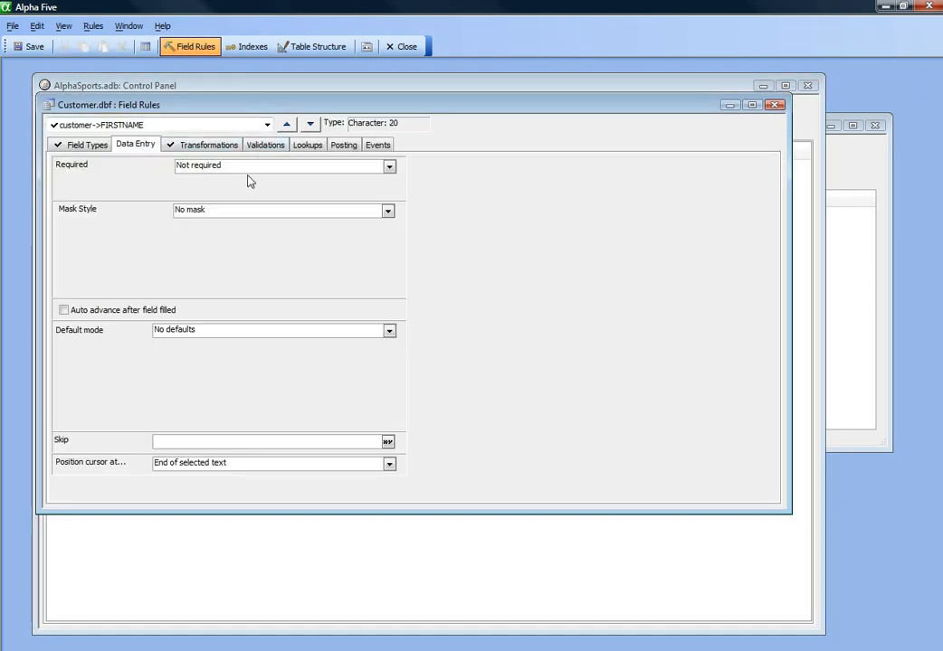
pyautogui.click(389, 167)
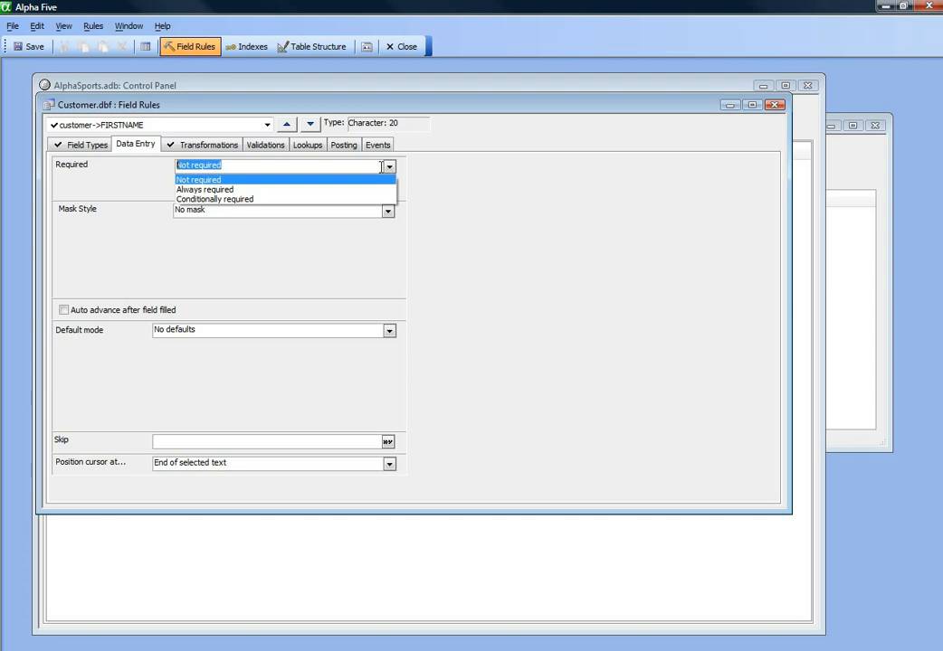
pyautogui.click(203, 190)
pyautogui.click(126, 126)
pyautogui.click(122, 158)
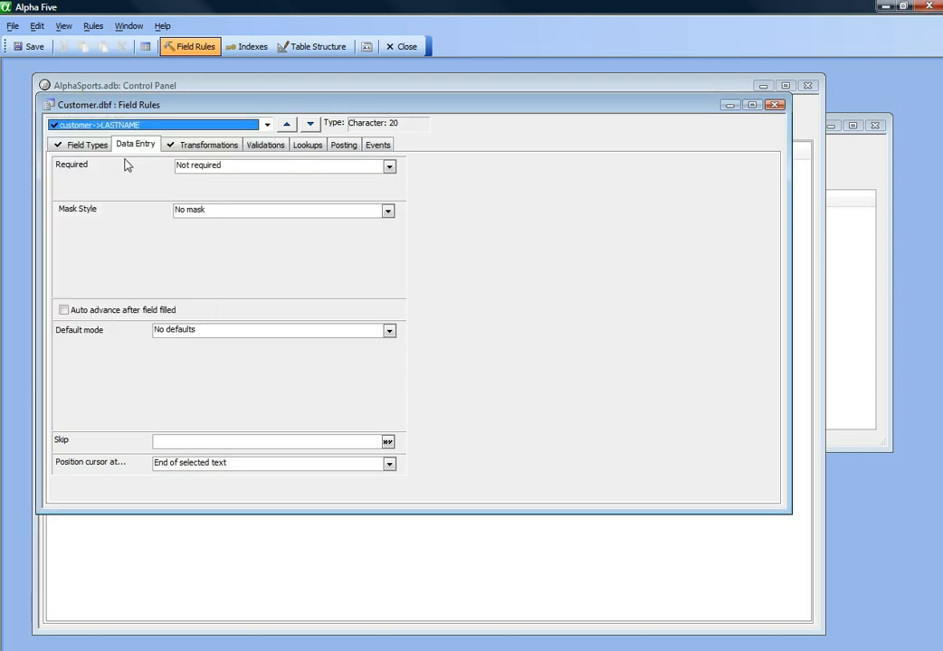
pyautogui.click(389, 167)
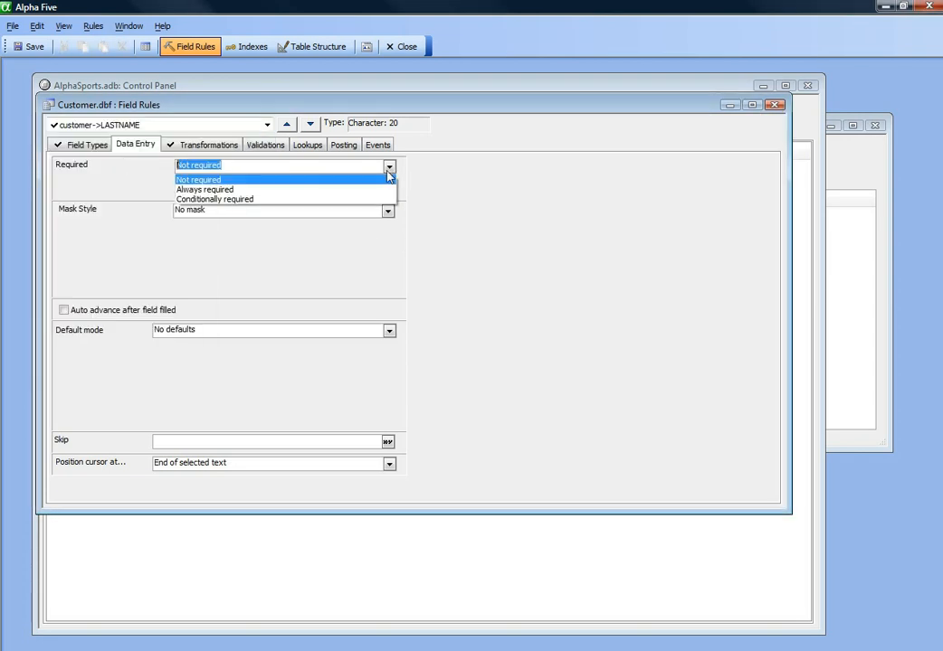
pyautogui.click(211, 191)
# Step: Show the Validations settings for the COMPANY field
pyautogui.click(132, 127)
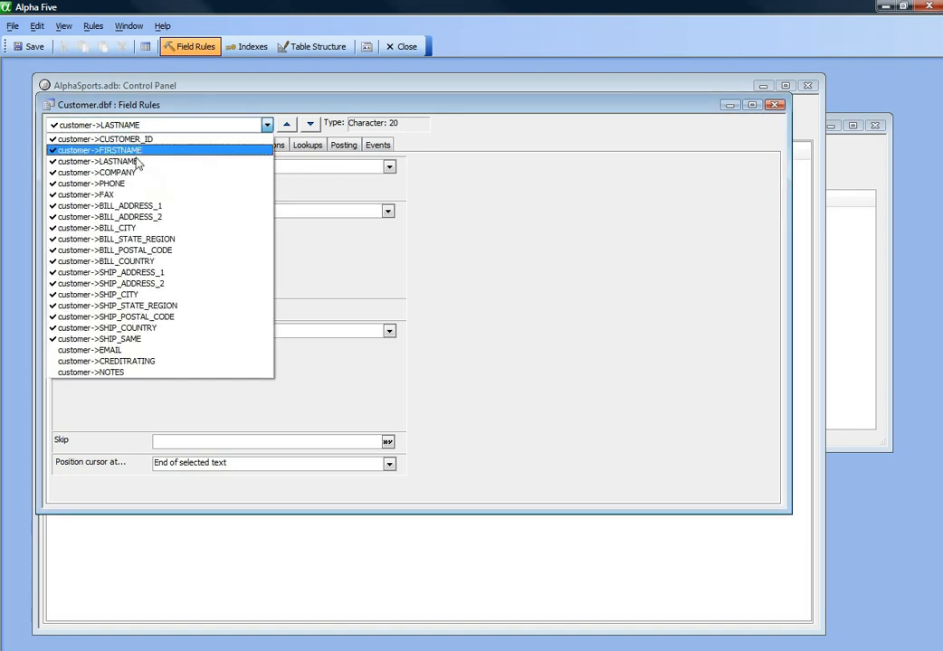
pyautogui.click(127, 172)
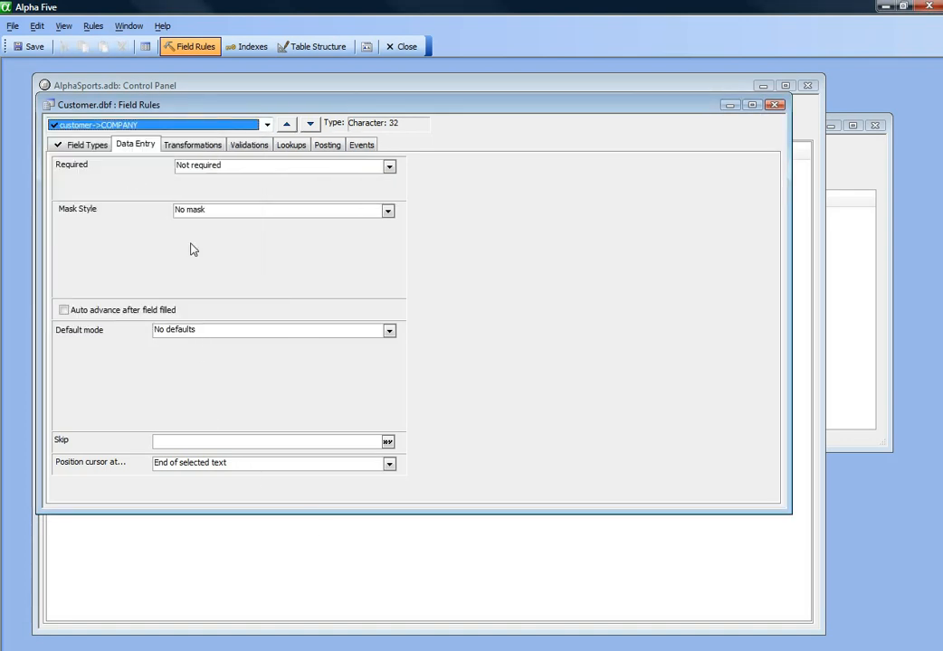
pyautogui.click(249, 144)
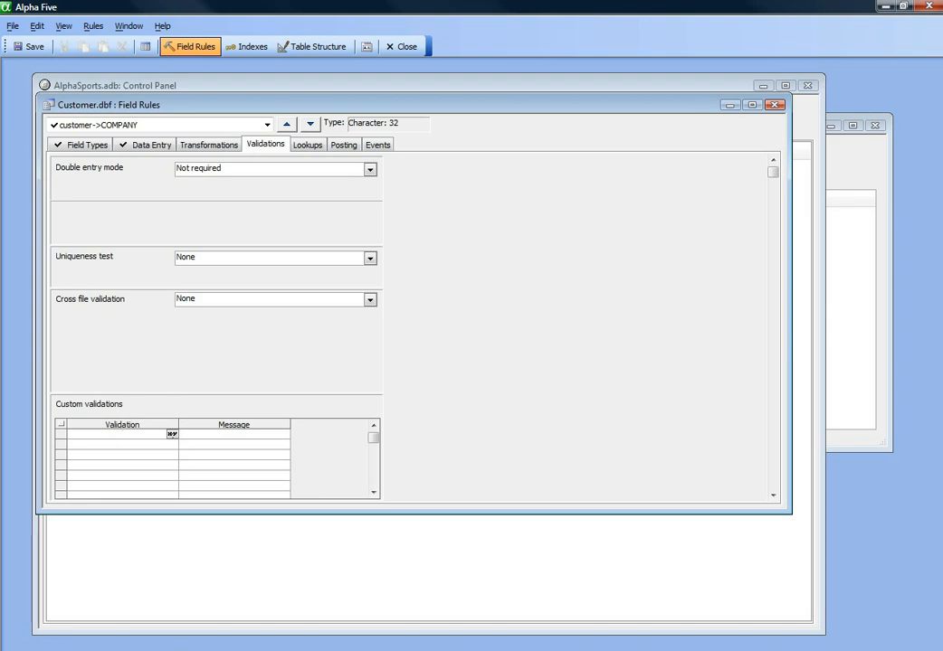
# Step: Add COMPANY validation company <> "Alpha" with message Company cannot be 'Alpha', save, and close
pyautogui.click(103, 434)
pyautogui.write('mpa')
pyautogui.write('ny < "Alpha"')
pyautogui.press('Tab')
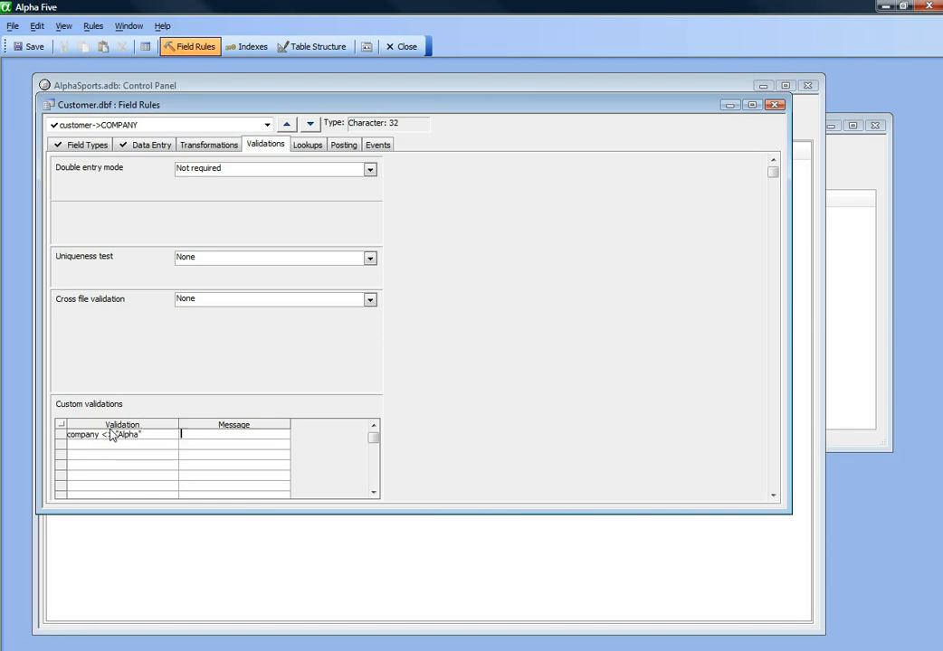
pyautogui.write("Company cannot be 'Alpha")
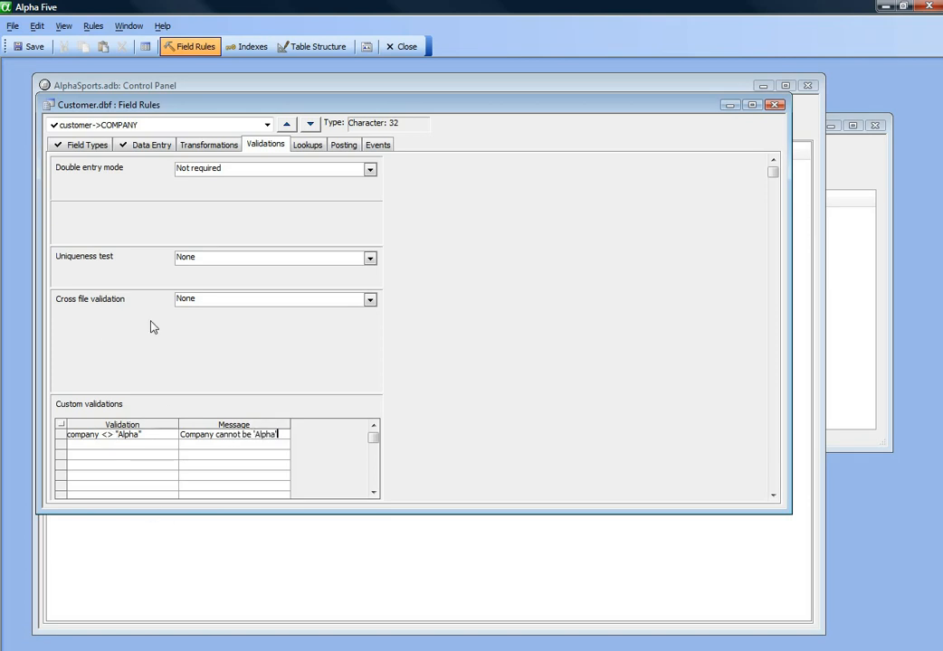
pyautogui.click(37, 48)
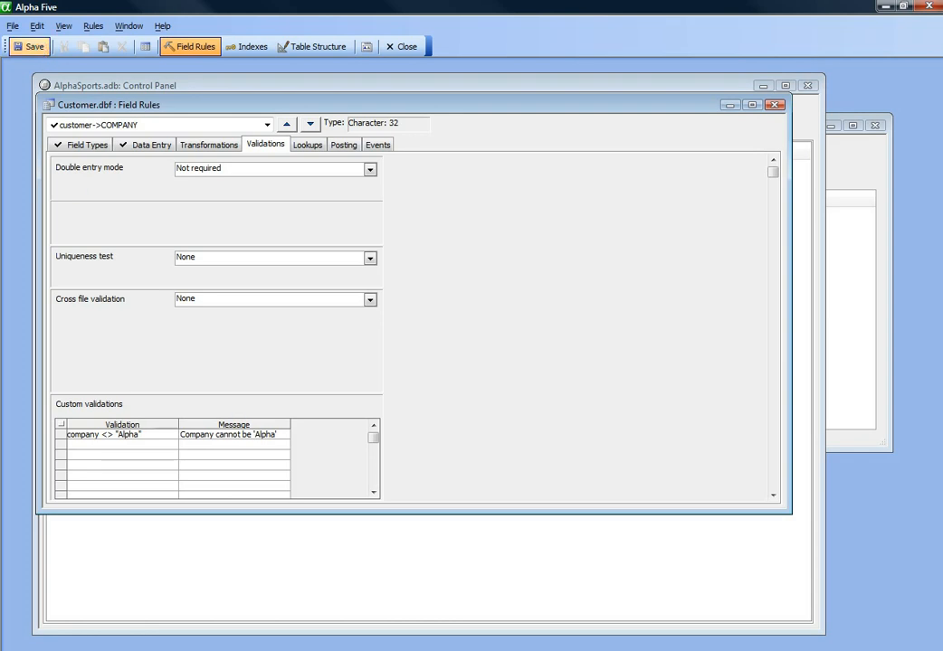
pyautogui.doubleClick(49, 105)
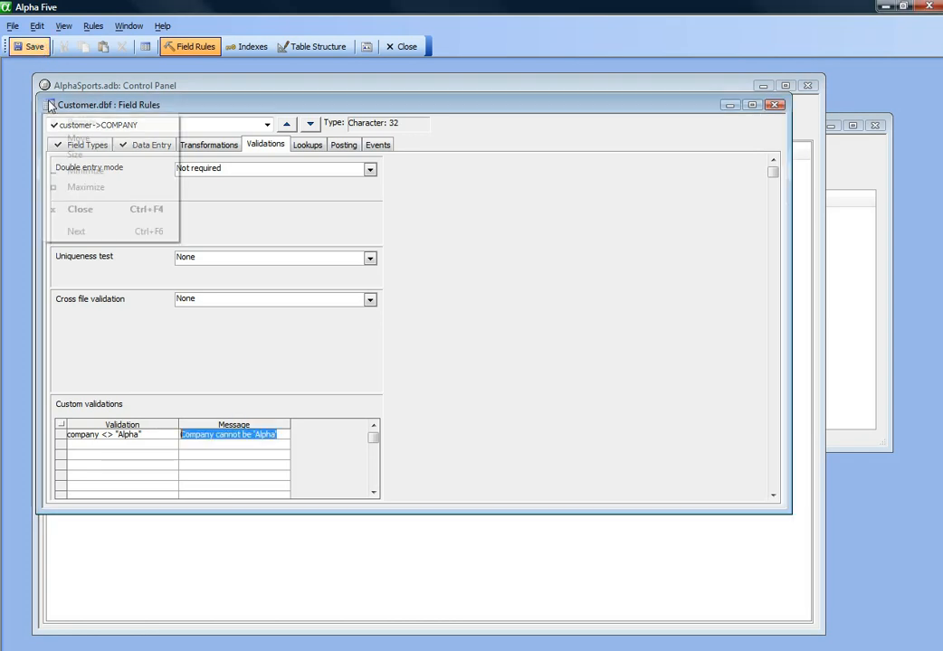
# Step: Create a new Grid web component from the Web Projects control panel
pyautogui.click(398, 46)
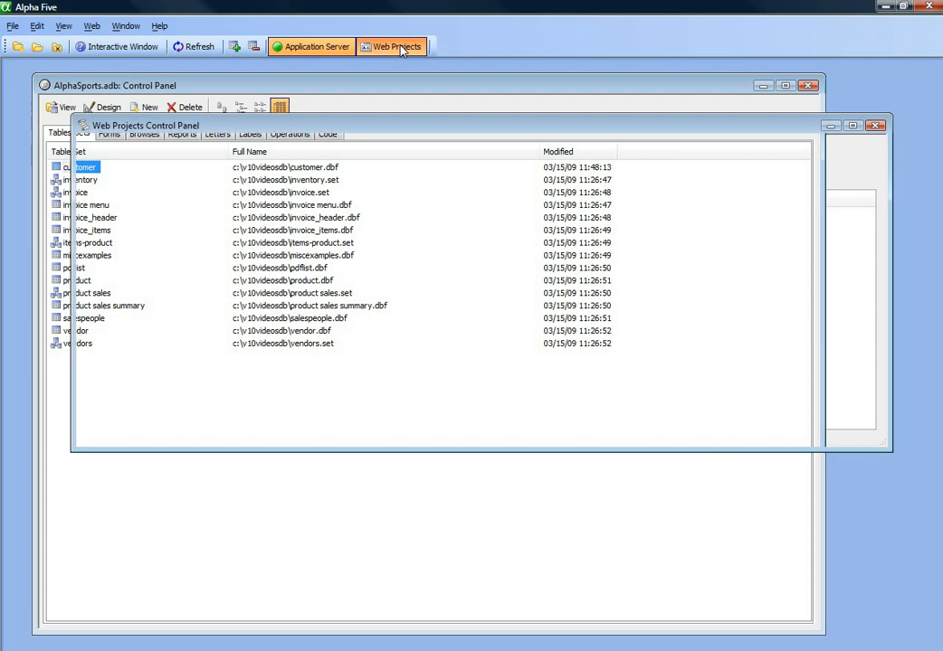
pyautogui.click(113, 150)
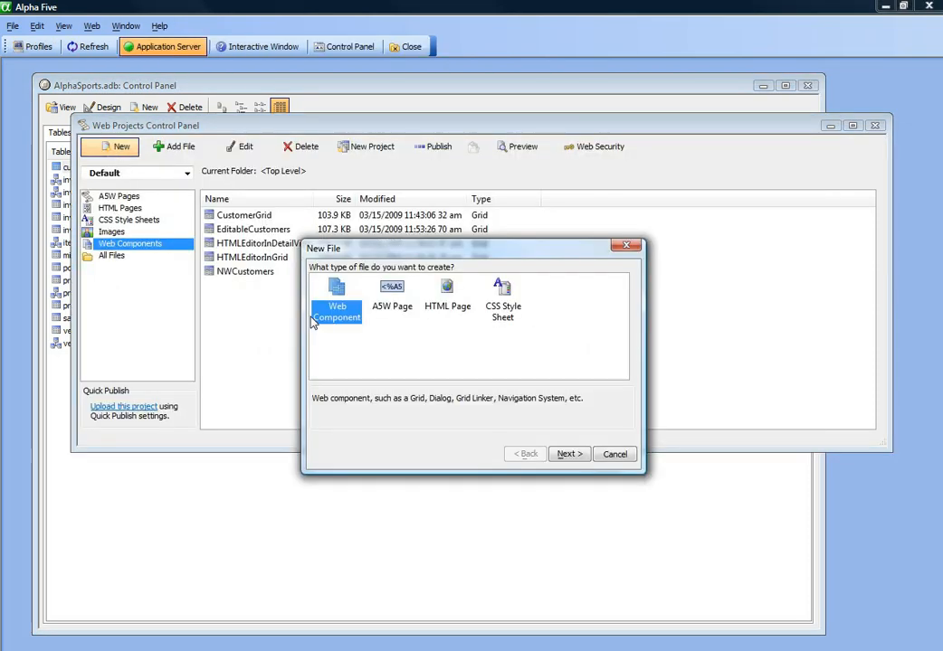
pyautogui.doubleClick(312, 321)
pyautogui.click(392, 294)
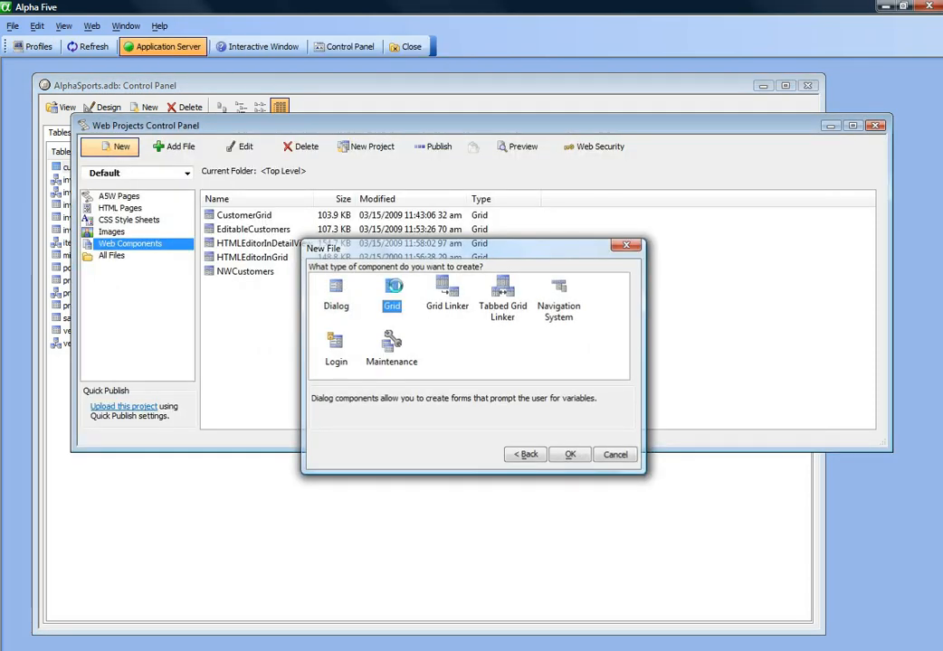
pyautogui.doubleClick(391, 294)
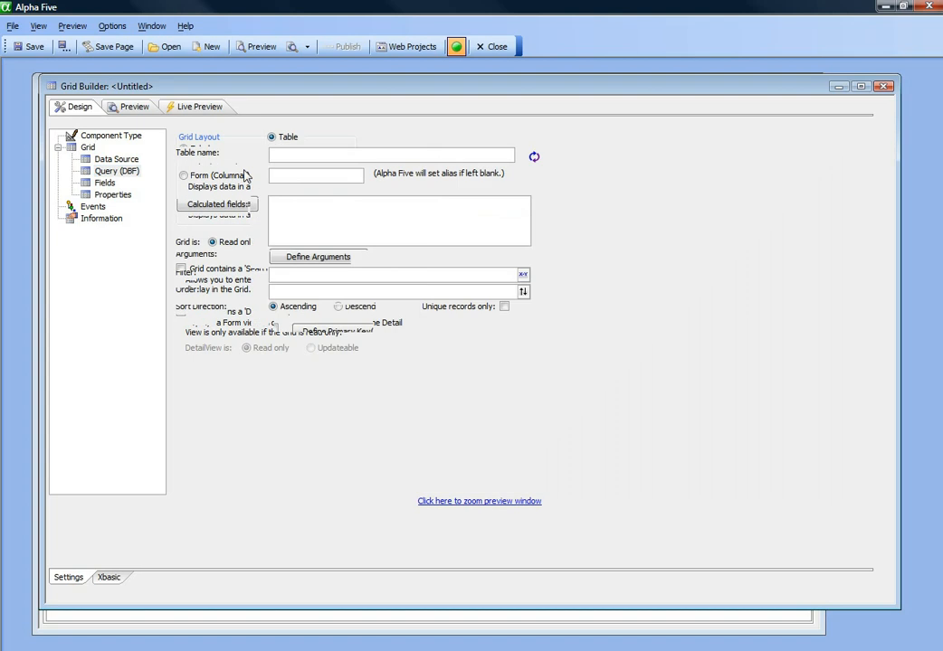
# Step: Base the grid on the customer table and add its first five fields as editable
pyautogui.click(507, 156)
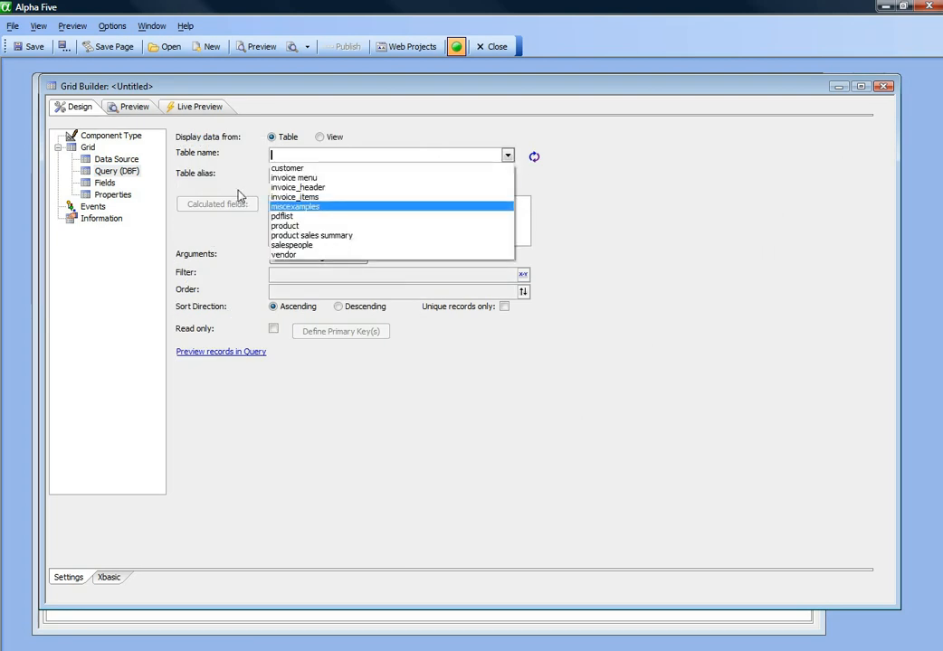
pyautogui.click(285, 169)
pyautogui.click(106, 183)
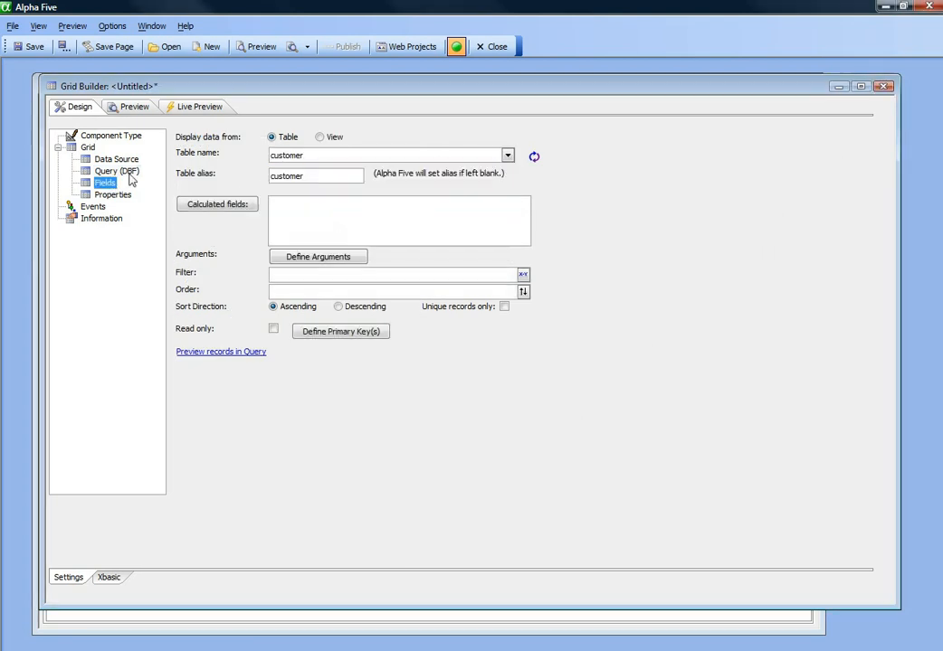
pyautogui.moveTo(190, 139); pyautogui.dragTo(208, 188)
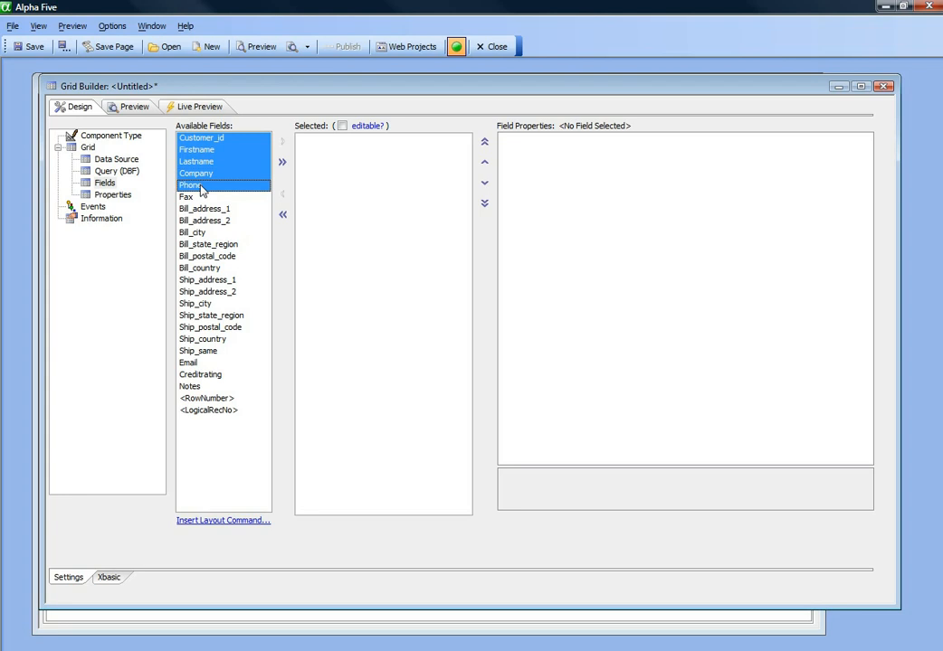
pyautogui.click(343, 127)
pyautogui.click(282, 141)
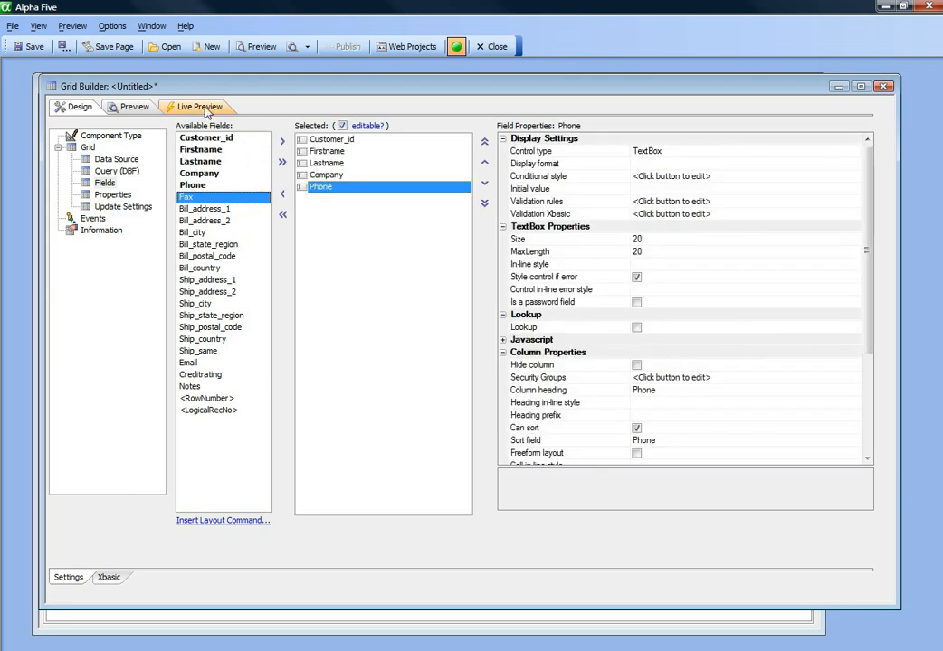
# Step: In the grid's Live Preview, clear row 2's first name and row 3's last name
pyautogui.click(204, 108)
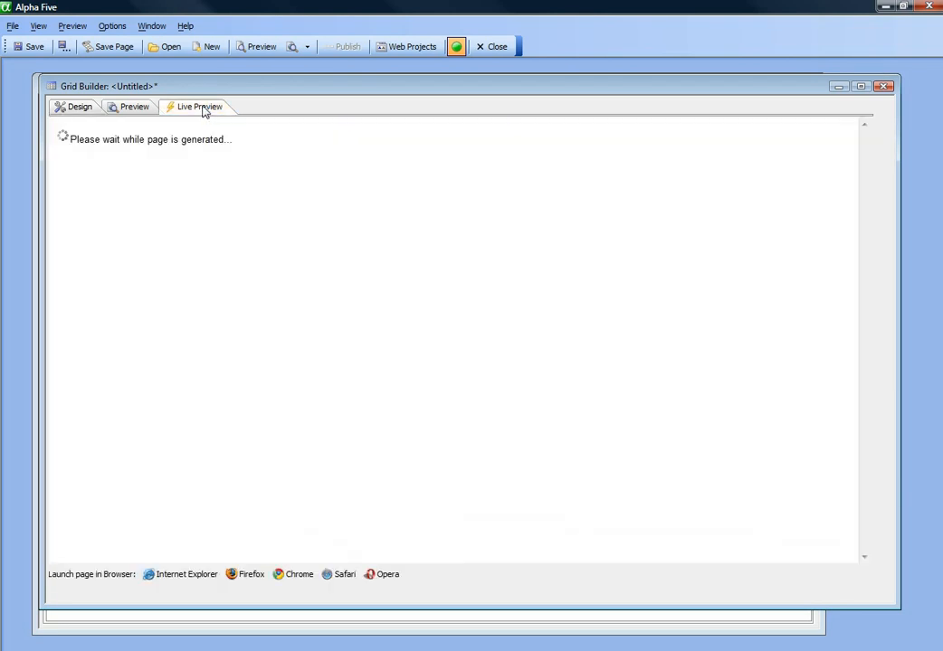
pyautogui.click(136, 195)
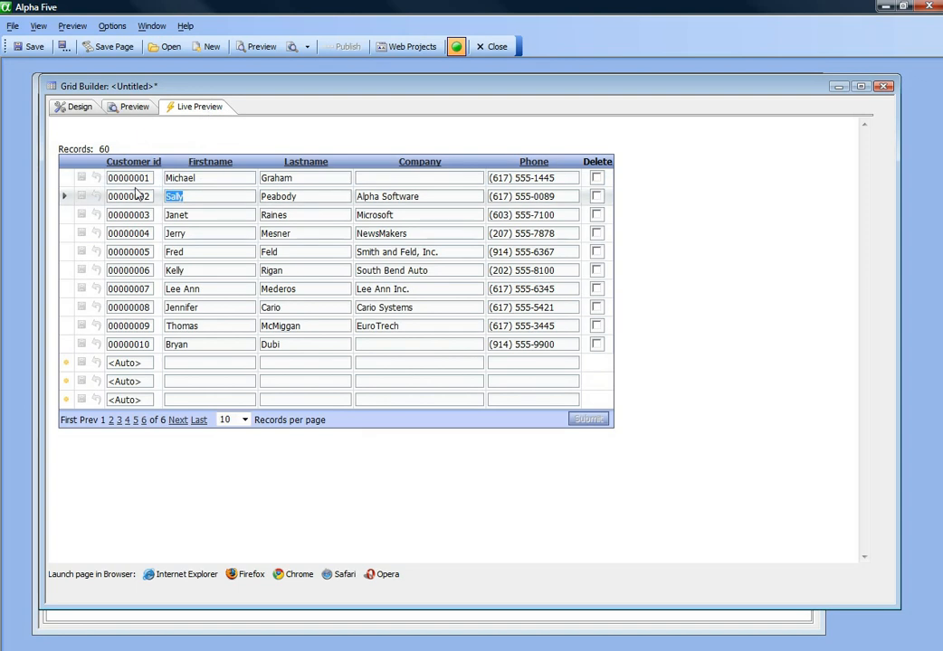
pyautogui.press('Delete')
pyautogui.click(308, 215)
pyautogui.press('Delete')
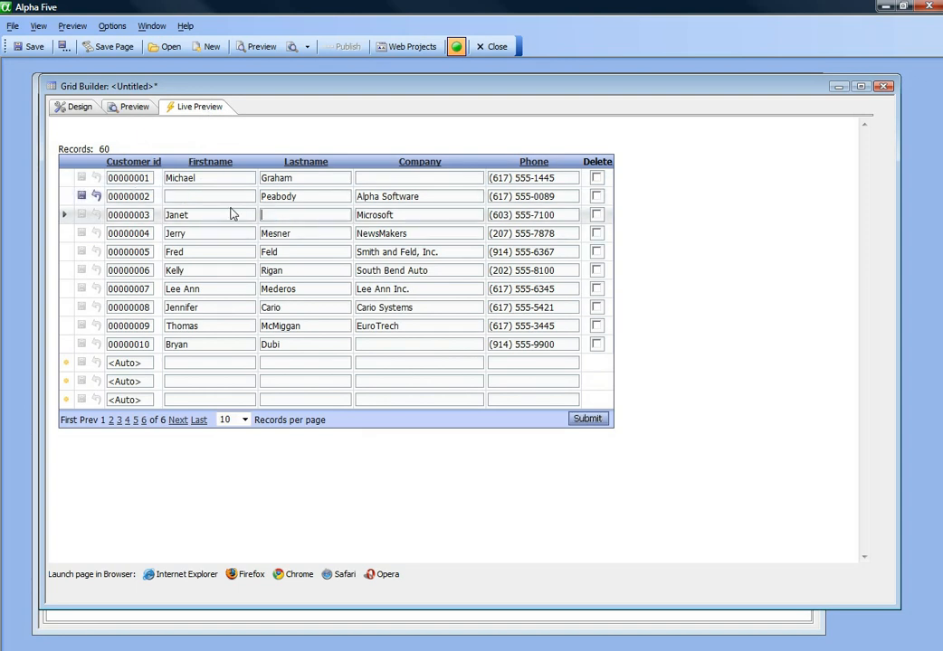
# Step: Enter 'Alpha' as row 4's company and submit the rows to show the field-rule error flags
pyautogui.click(412, 234)
pyautogui.write('Al')
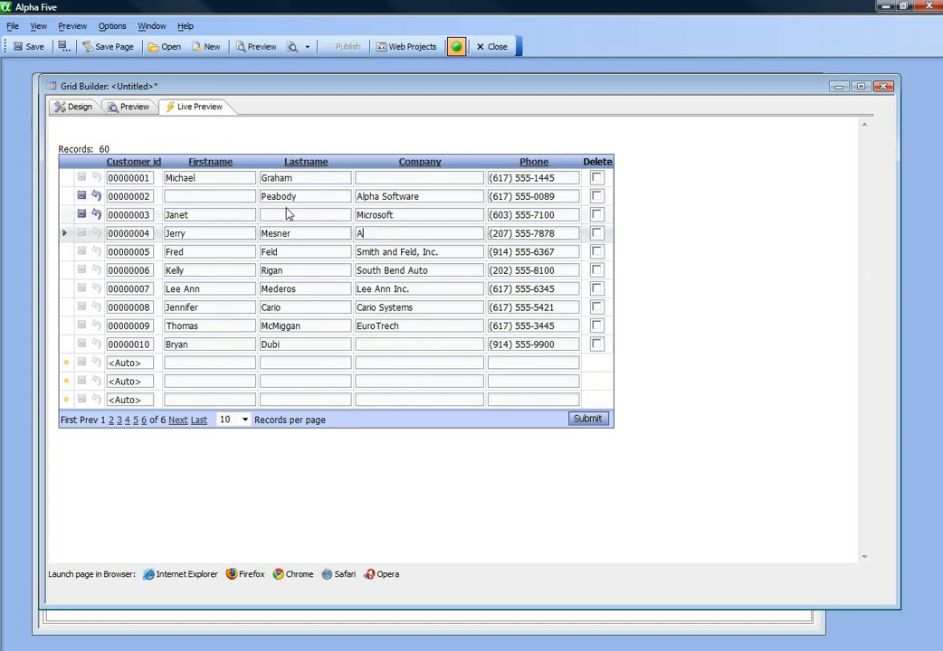
pyautogui.write('pha')
pyautogui.click(583, 420)
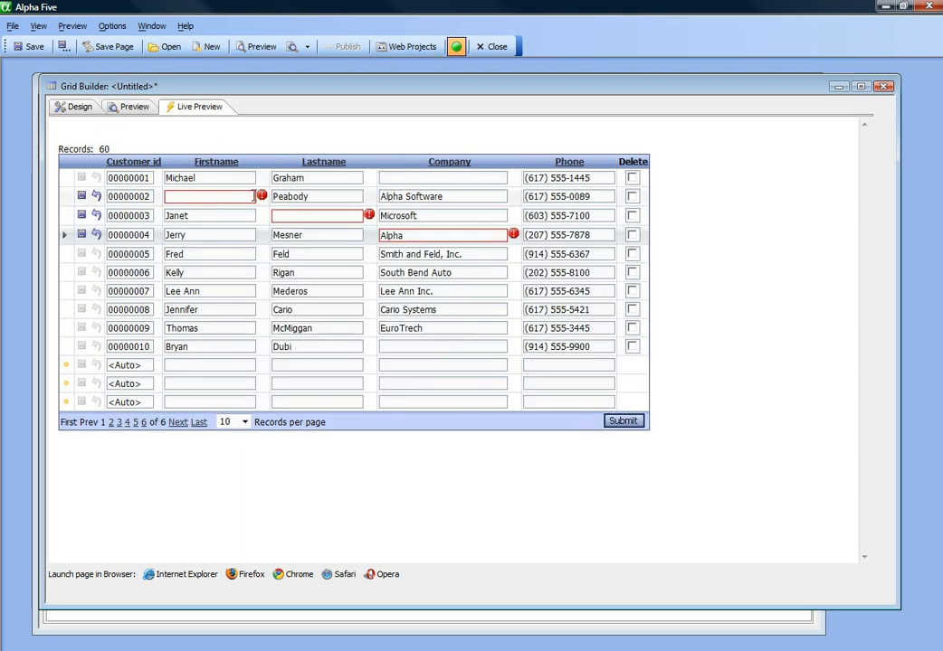
pyautogui.moveTo(512, 234)
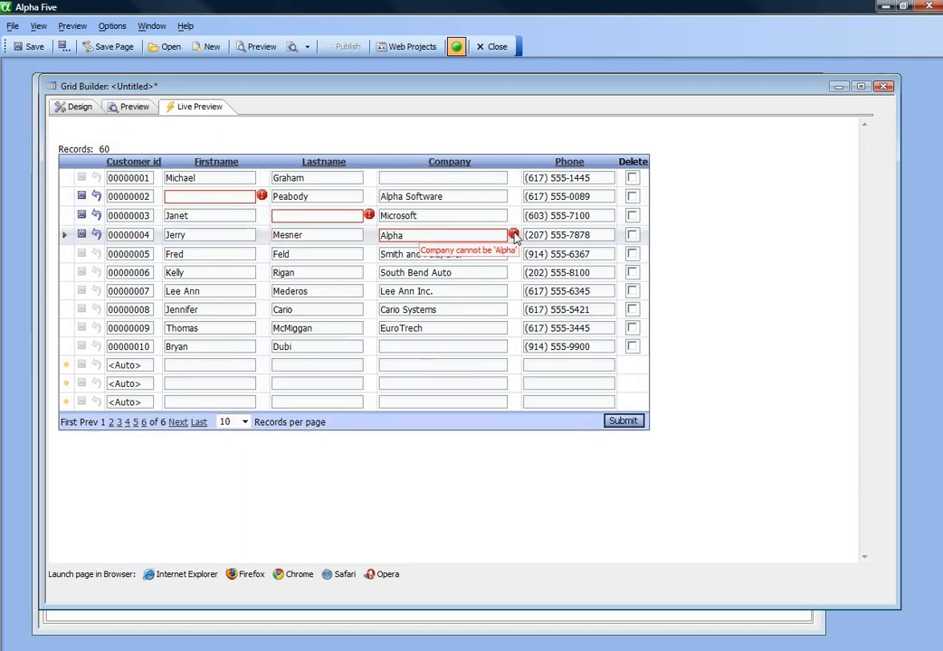